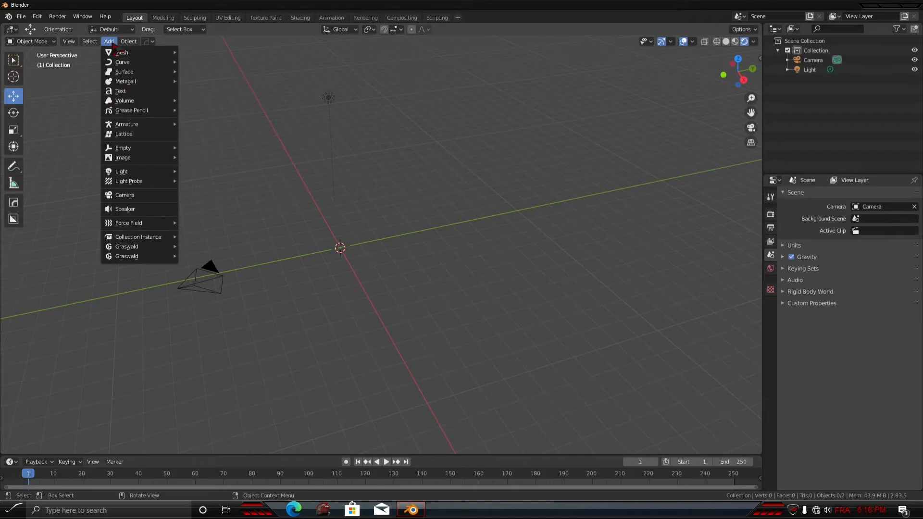
Add a cube mesh and raise it about 1.09 m along the Z axis
mouse_move(141, 57)
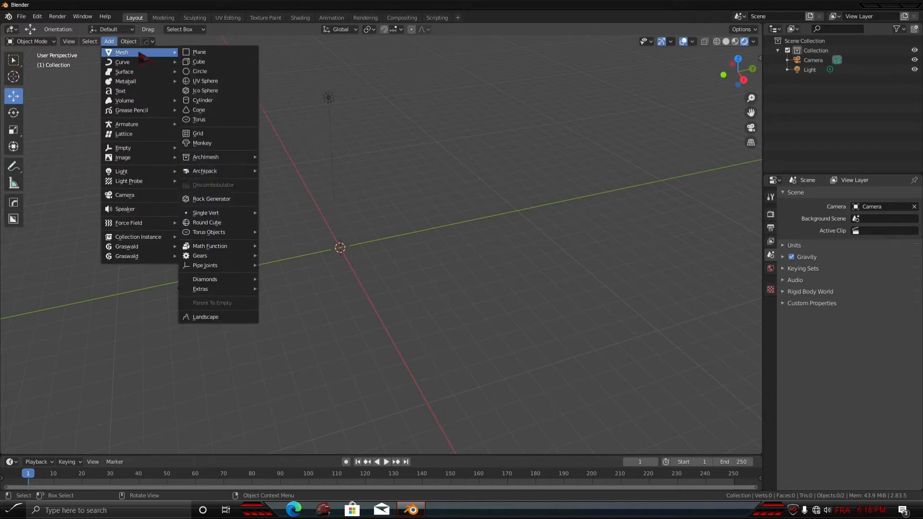
left_click(217, 62)
scroll(317, 221, "up", 6)
middle_click_drag(258, 233, 340, 217)
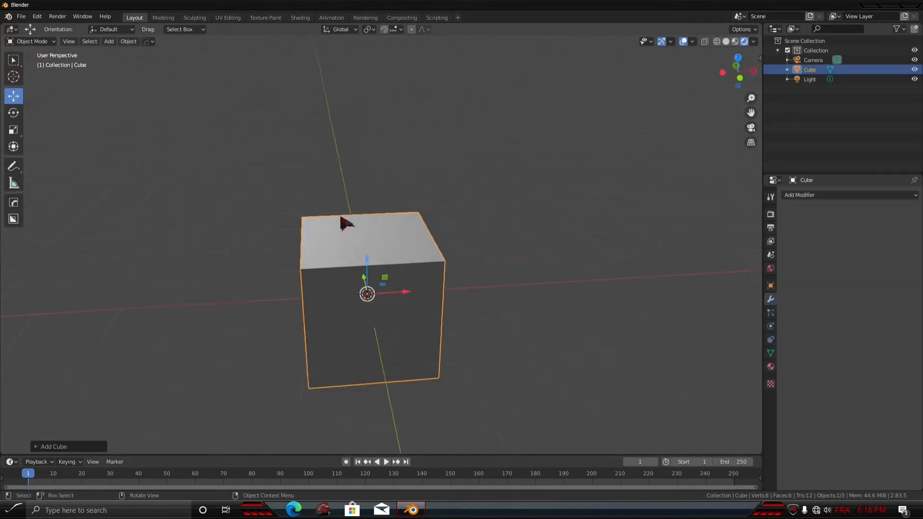
scroll(351, 236, "down", 4)
key("g")
key("z")
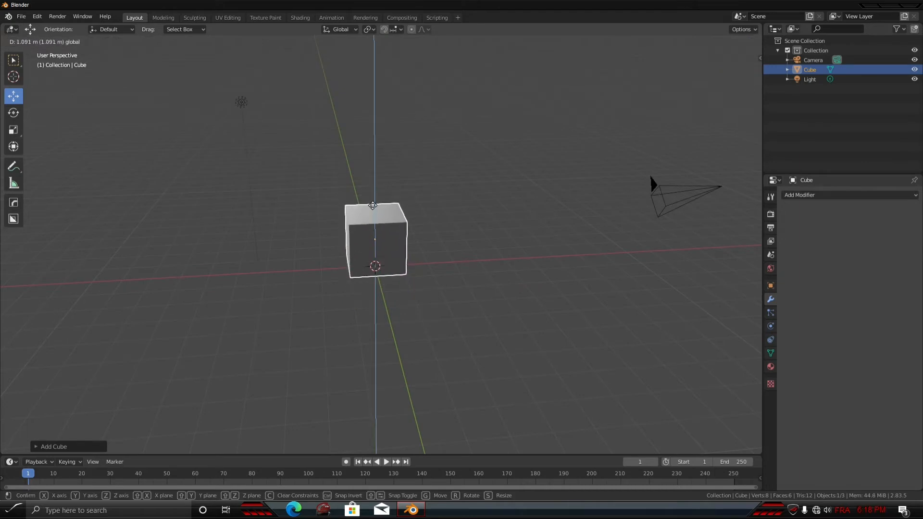
left_click(373, 206)
Scale the cube down along the Z axis to flatten it into a thin square slab
left_click(14, 130)
scroll(313, 273, "up", 3)
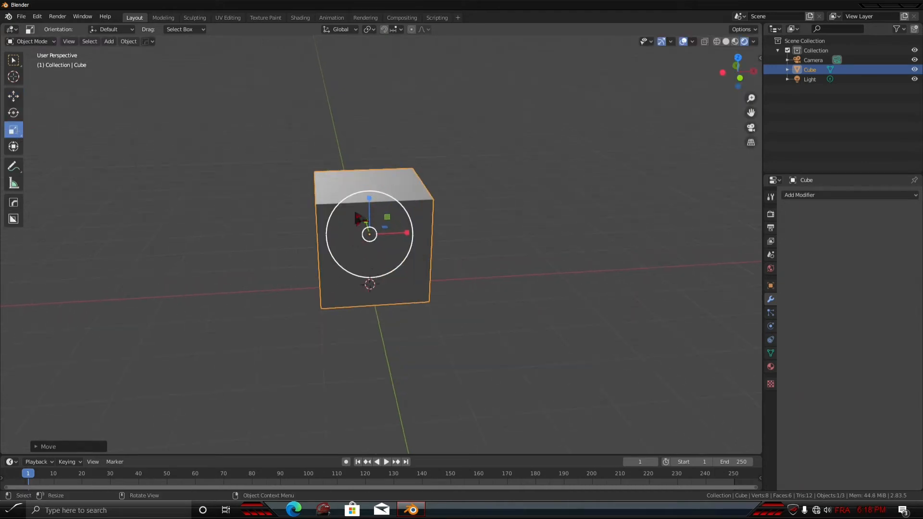
left_click_drag(369, 198, 373, 241)
middle_click_drag(373, 241, 86, 121)
Lower the flattened slab along the Z axis to the grid floor at the world origin
left_click(14, 96)
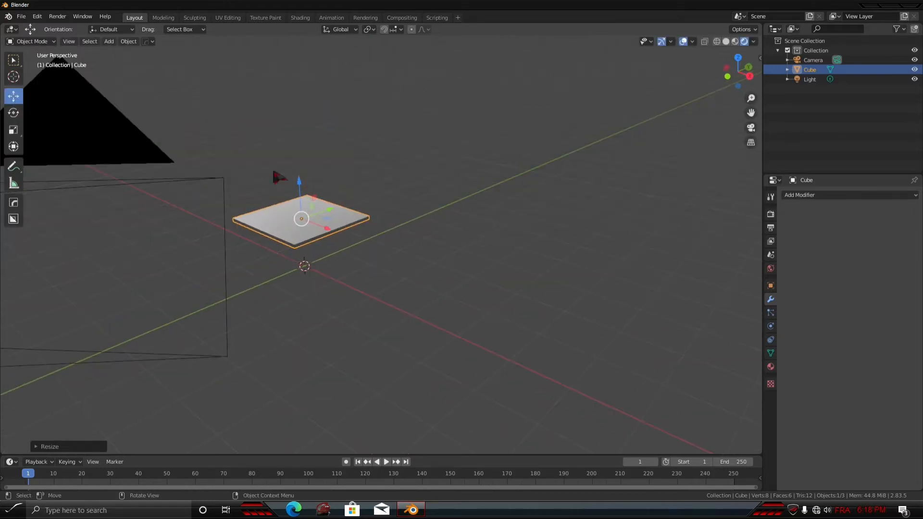
left_click_drag(303, 186, 310, 231)
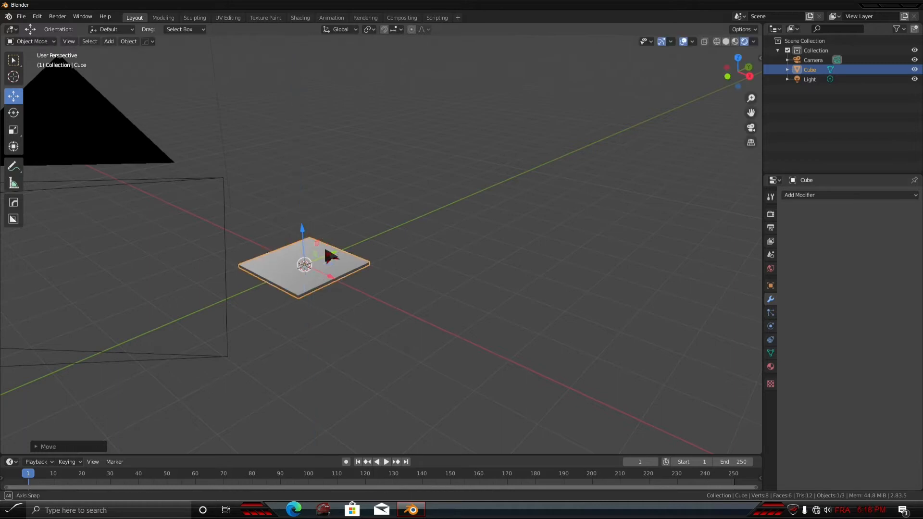
middle_click_drag(325, 255, 282, 294)
Add a Bevel modifier with its default settings to the slab and apply it
key("KP_7")
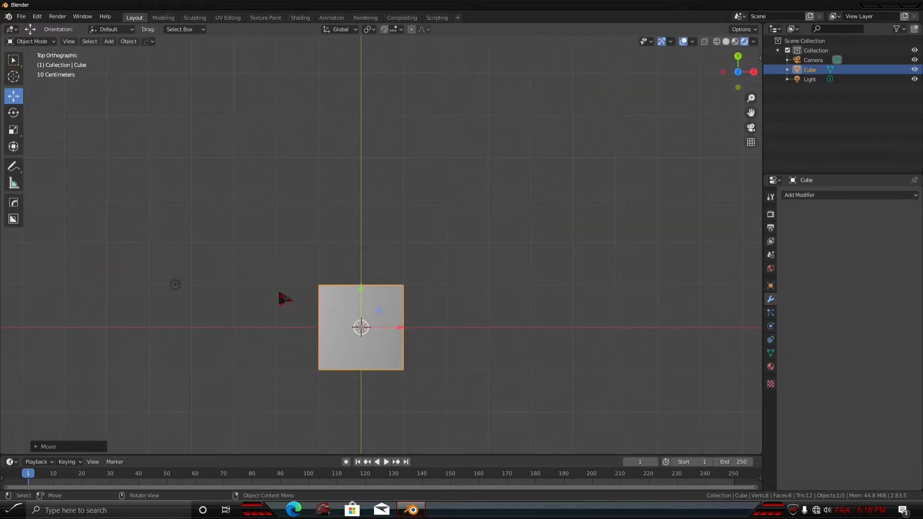
scroll(289, 312, "up", 6)
middle_click_drag(442, 338, 511, 68, "shift")
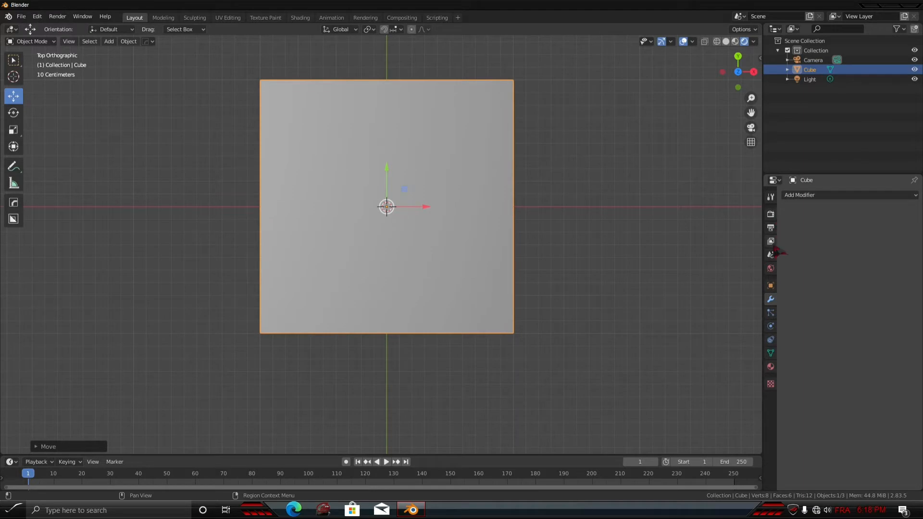
left_click(817, 195)
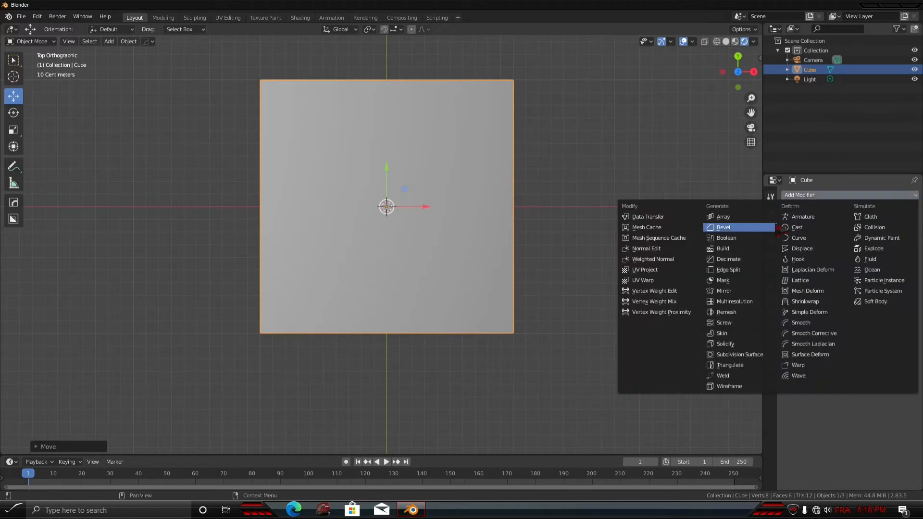
left_click(733, 227)
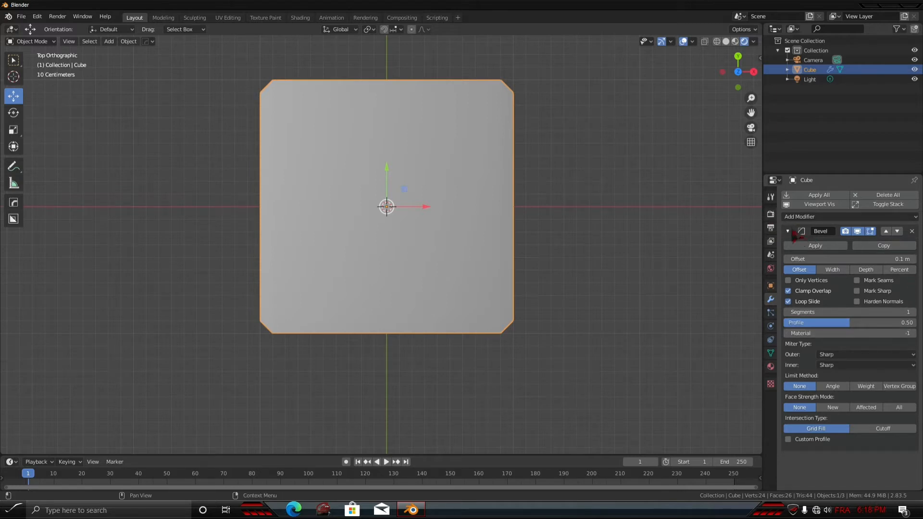
left_click(814, 245)
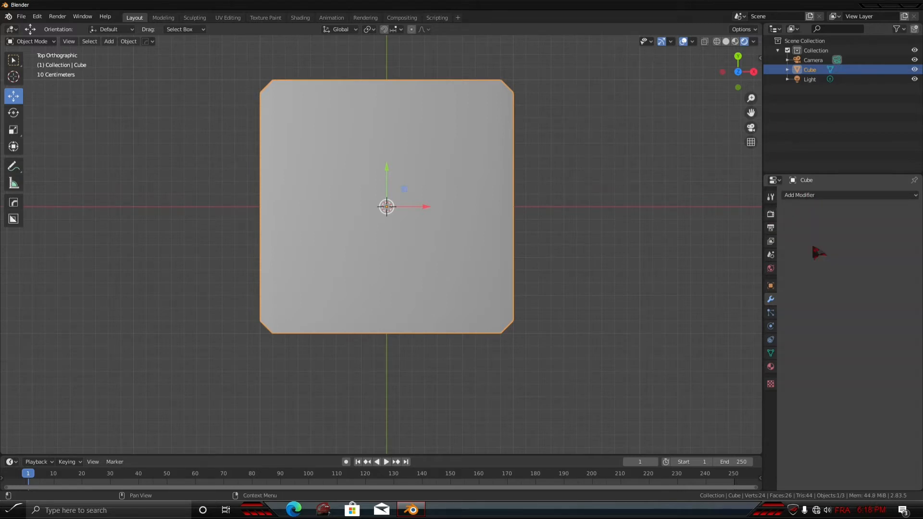
Array the bevelled slab into a row of four along X, centre the row on the origin, and apply the modifier
scroll(498, 195, "down", 4)
left_click_drag(425, 231, 419, 227)
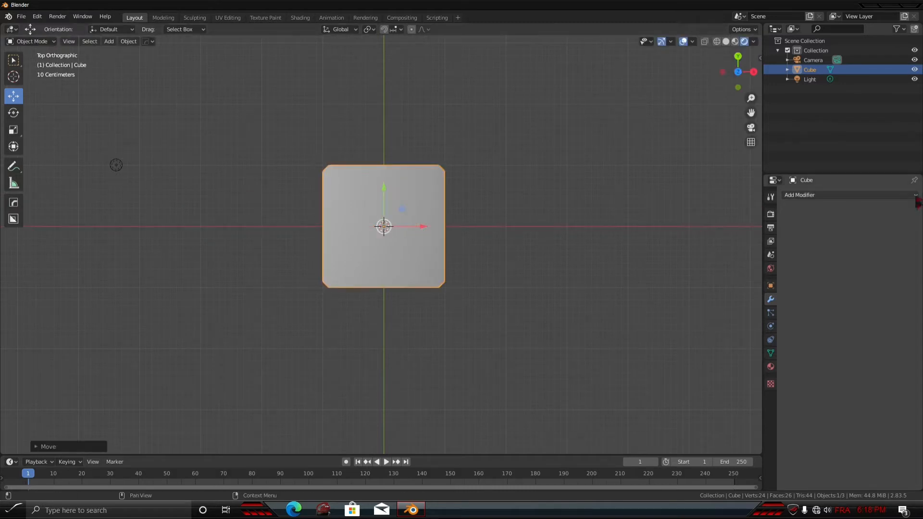
left_click(848, 194)
left_click(711, 215)
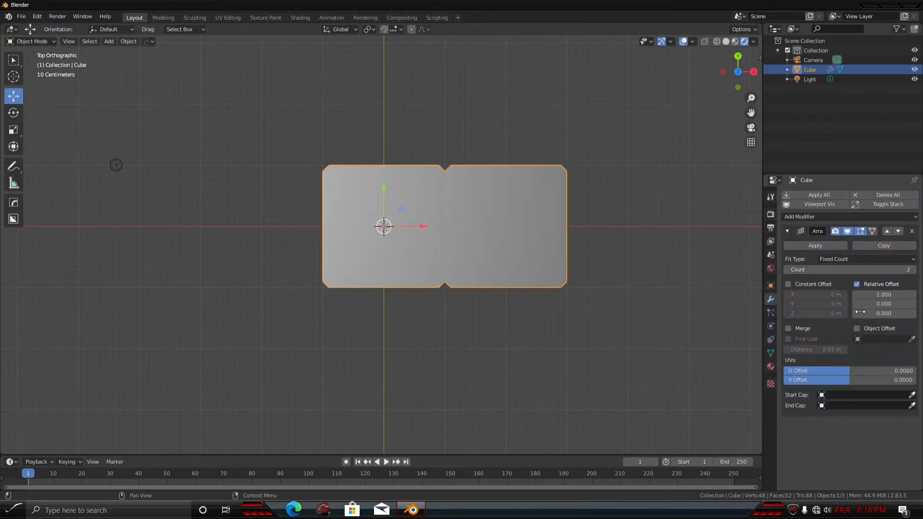
left_click(913, 270)
left_click(913, 270)
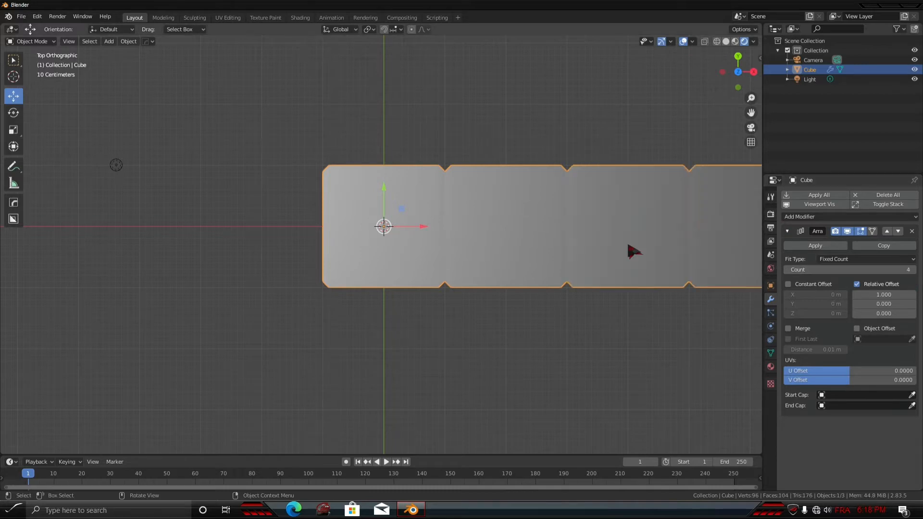
left_click_drag(431, 233, 231, 211)
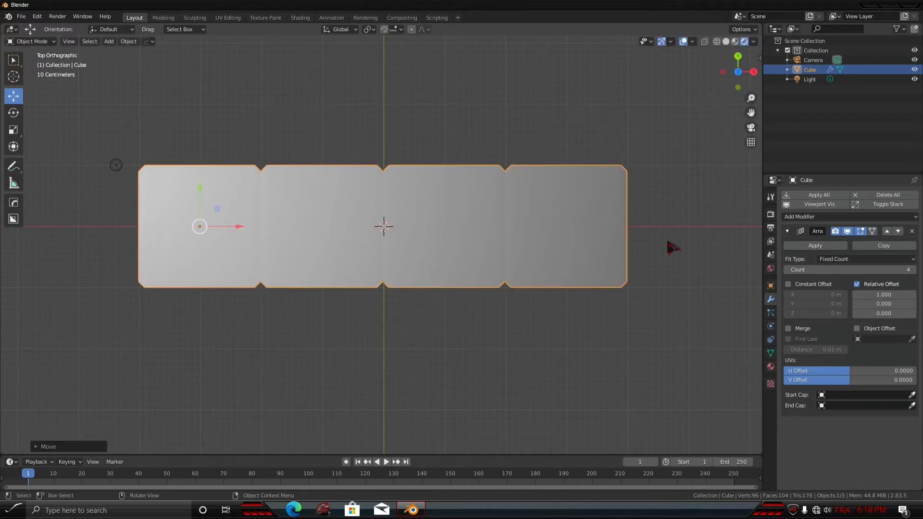
left_click(819, 246)
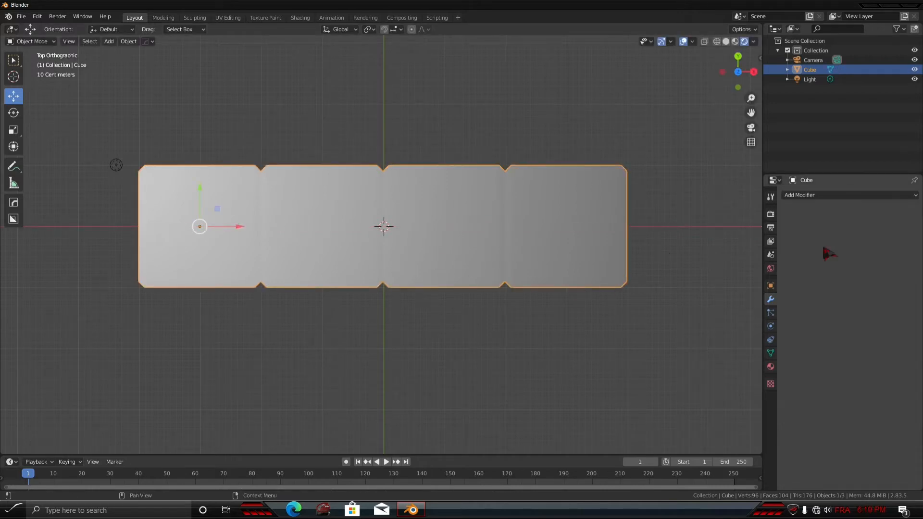
Add an Array modifier to the row with a count of 4, using a constant Y offset of 2 m instead of the relative offset
left_click(831, 194)
left_click(718, 216)
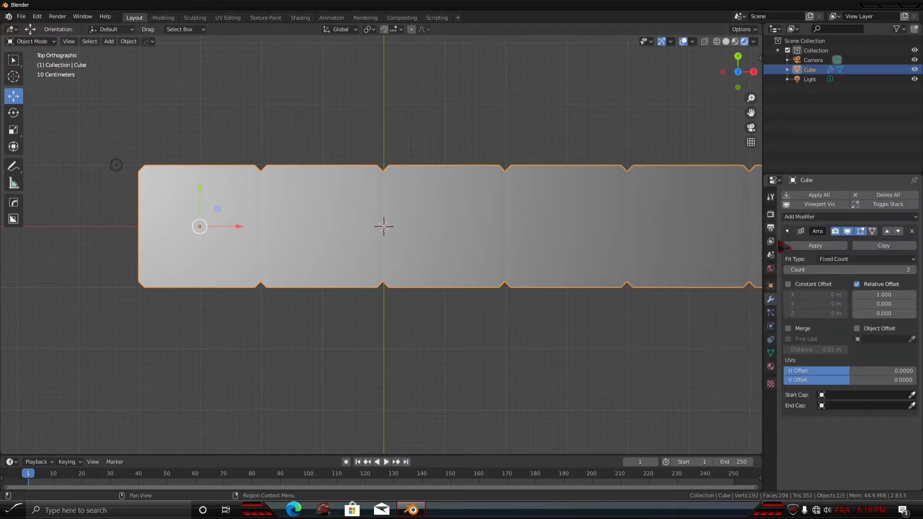
left_click(857, 284)
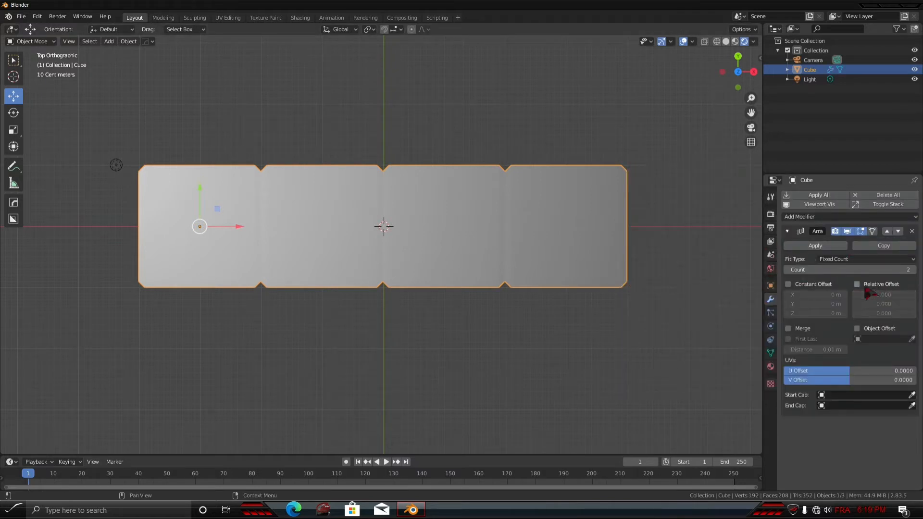
left_click(788, 284)
left_click(835, 304)
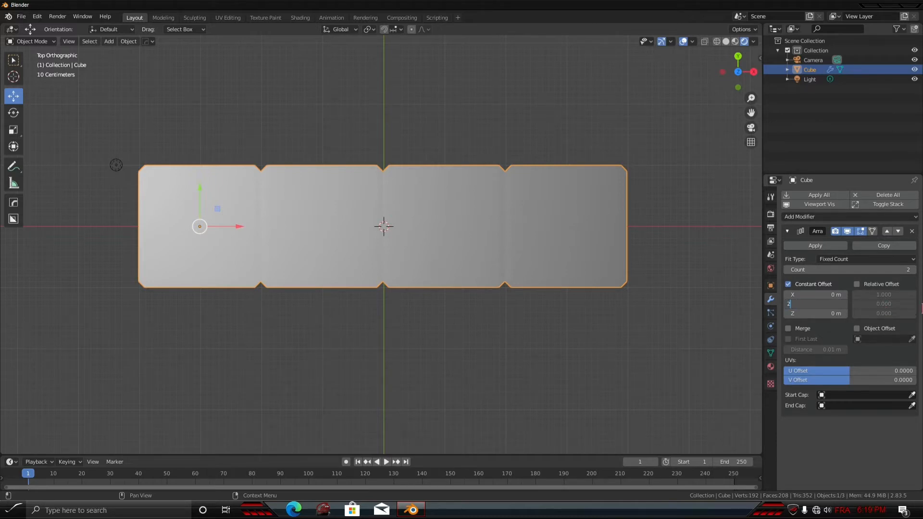
type("2")
key("Return")
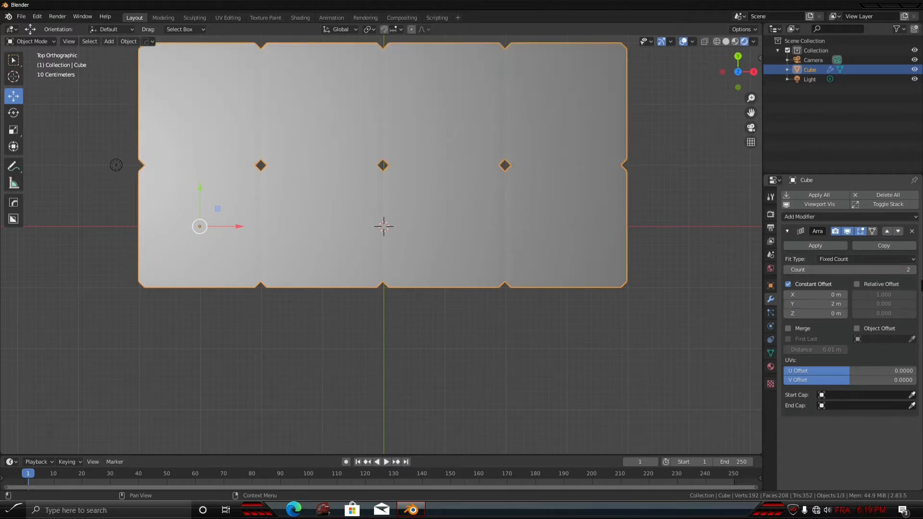
left_click(912, 271)
left_click(913, 270)
Check the four-by-four tile grid from several angles and apply its Array modifier
scroll(484, 133, "down", 6)
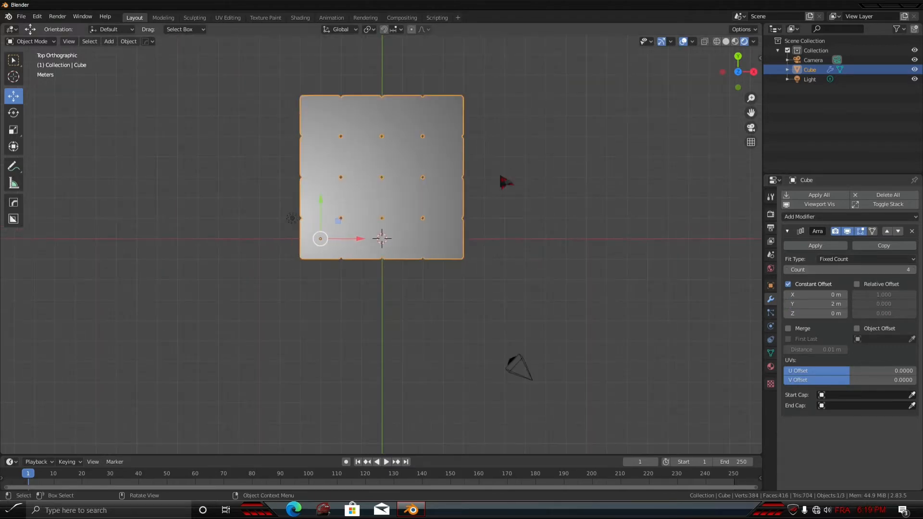
middle_click_drag(495, 202, 526, 139)
scroll(526, 140, "up", 5)
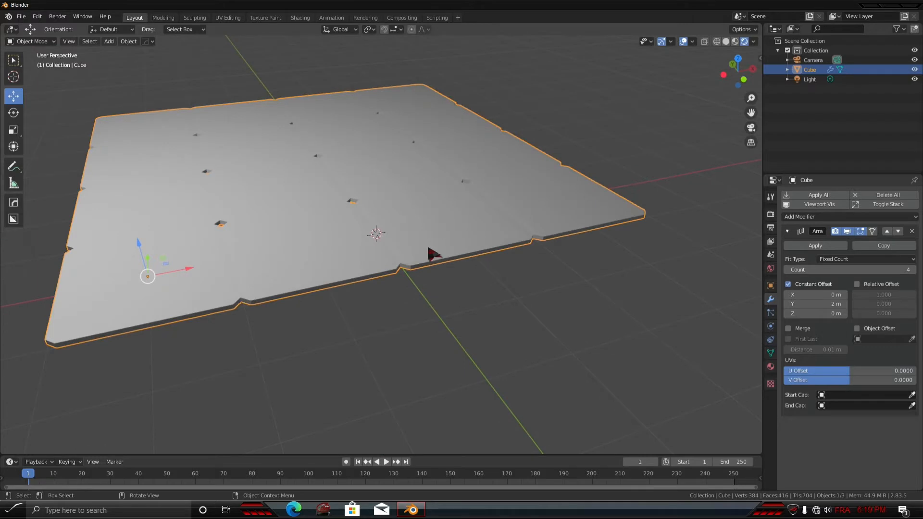
mouse_move(428, 249)
middle_mouse_down()
mouse_move(418, 229)
mouse_move(432, 261)
middle_mouse_up()
scroll(418, 229, "up", 5)
scroll(418, 229, "down", 7)
key("Tab")
key("Tab")
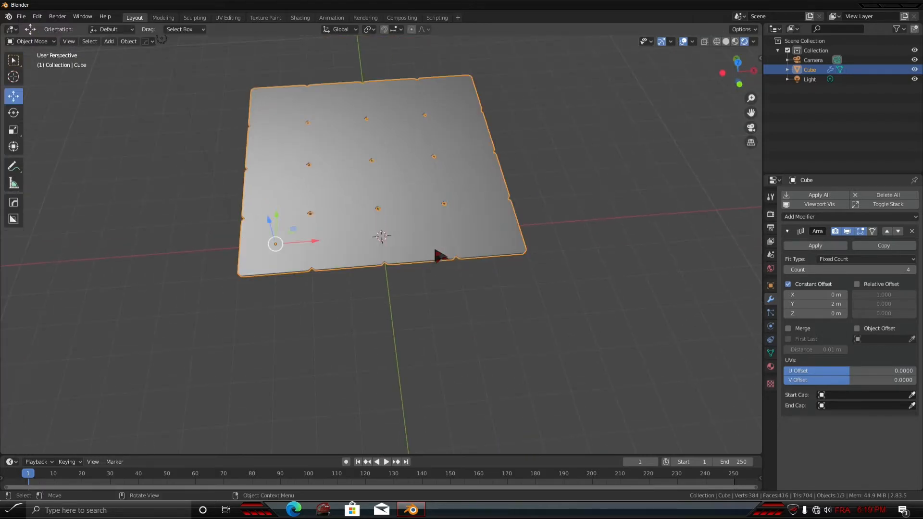
left_click(800, 247)
Create a new material for the tile grid and set its base color to coral red with hue 0.025 and saturation 0.675
middle_click_drag(637, 234, 588, 240)
key("KP_7")
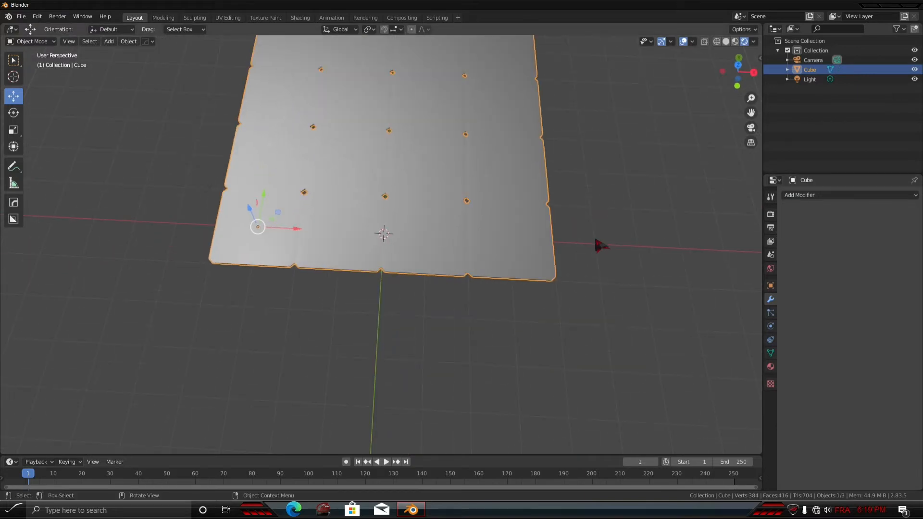
scroll(552, 240, "down", 5)
middle_click_drag(550, 251, 593, 283, "shift")
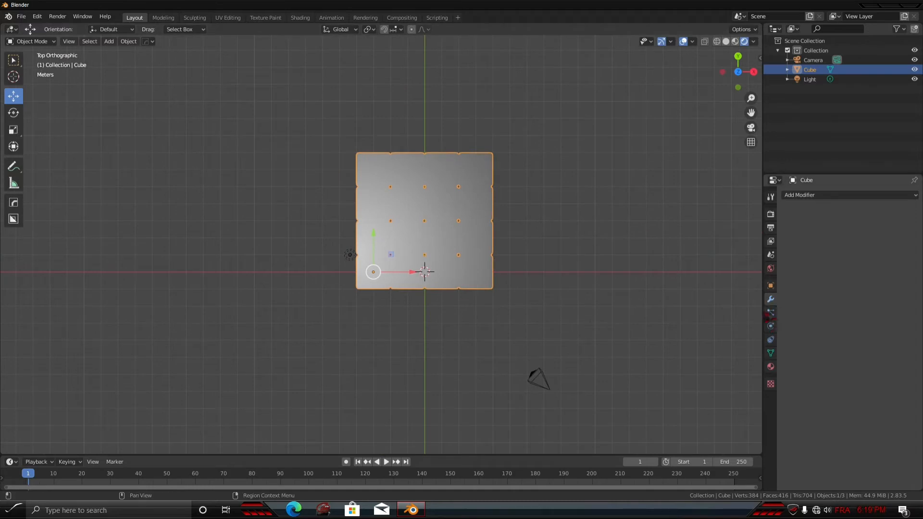
left_click(771, 367)
left_click(863, 236)
left_click(886, 334)
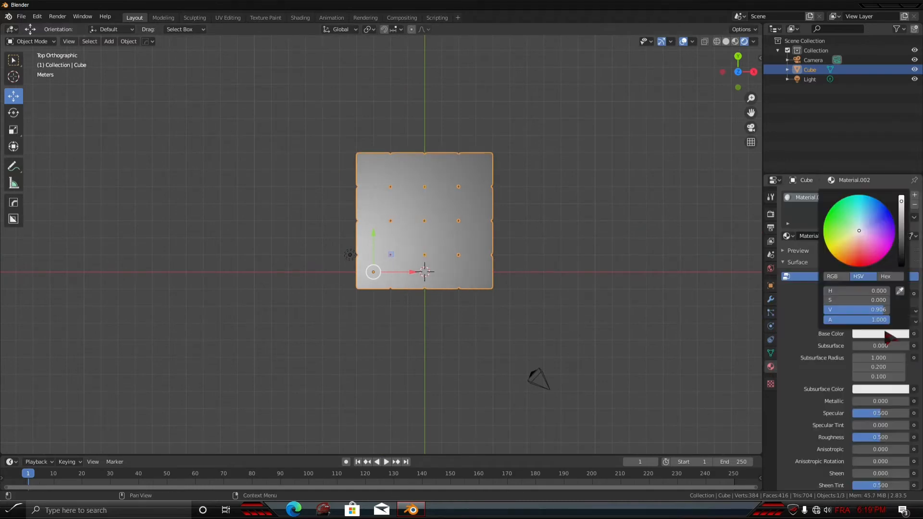
mouse_move(888, 238)
left_mouse_down()
mouse_move(854, 242)
mouse_move(846, 260)
mouse_move(841, 253)
mouse_move(855, 254)
left_mouse_up()
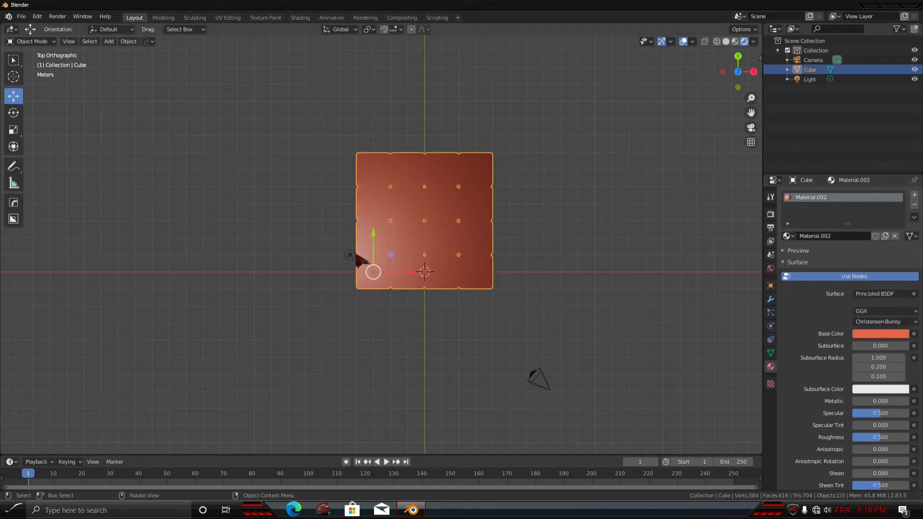
Shift the material's base color to a more saturated orange and set its roughness to 0.417
scroll(346, 261, "up", 5)
left_click(892, 333)
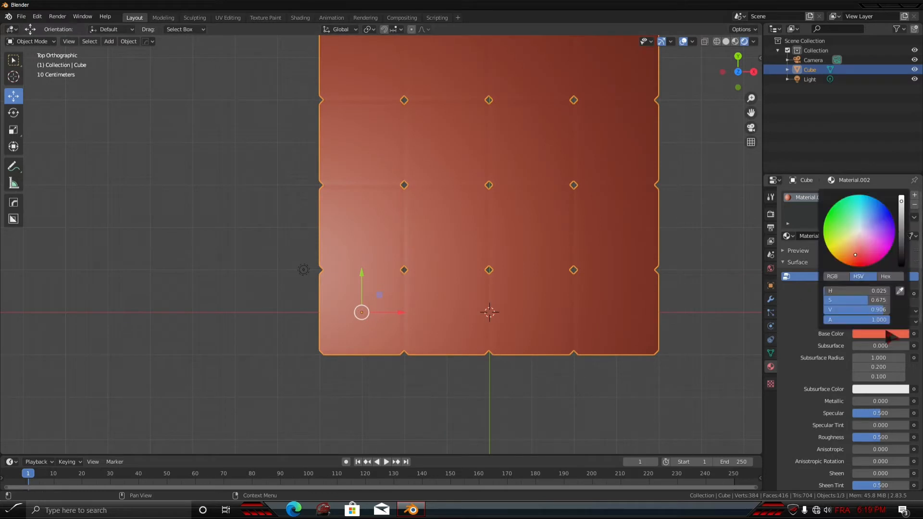
mouse_move(858, 268)
left_mouse_down()
mouse_move(839, 253)
mouse_move(851, 257)
left_mouse_up()
mouse_move(901, 200)
left_mouse_down()
mouse_move(901, 214)
mouse_move(900, 202)
left_mouse_up()
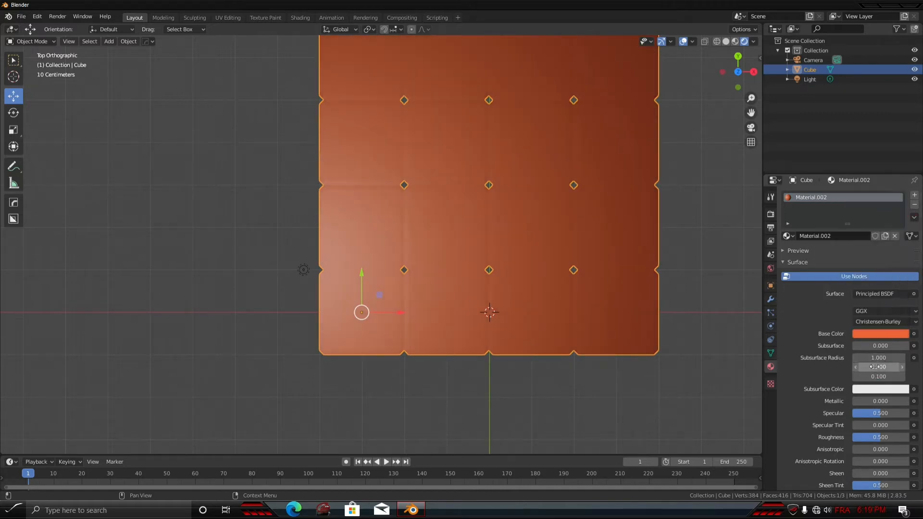
left_click(886, 390)
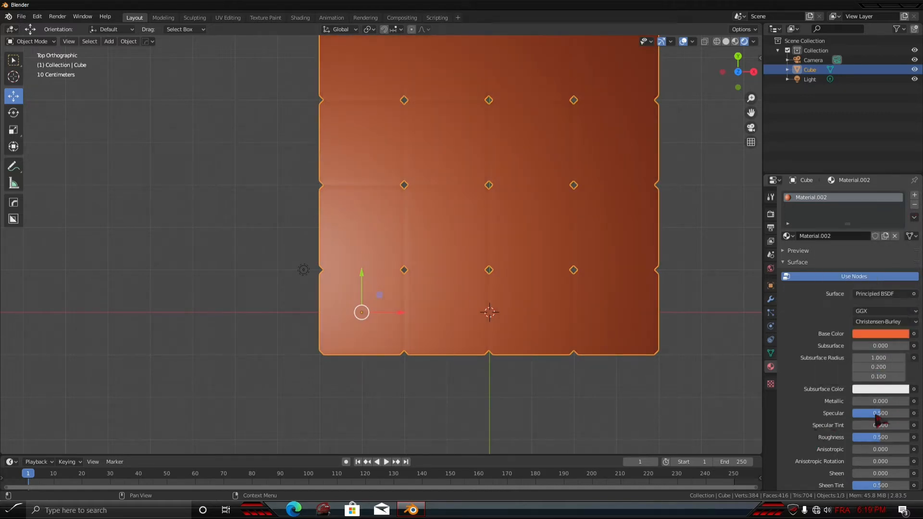
mouse_move(881, 436)
left_mouse_down()
mouse_move(868, 437)
mouse_move(877, 437)
left_mouse_up()
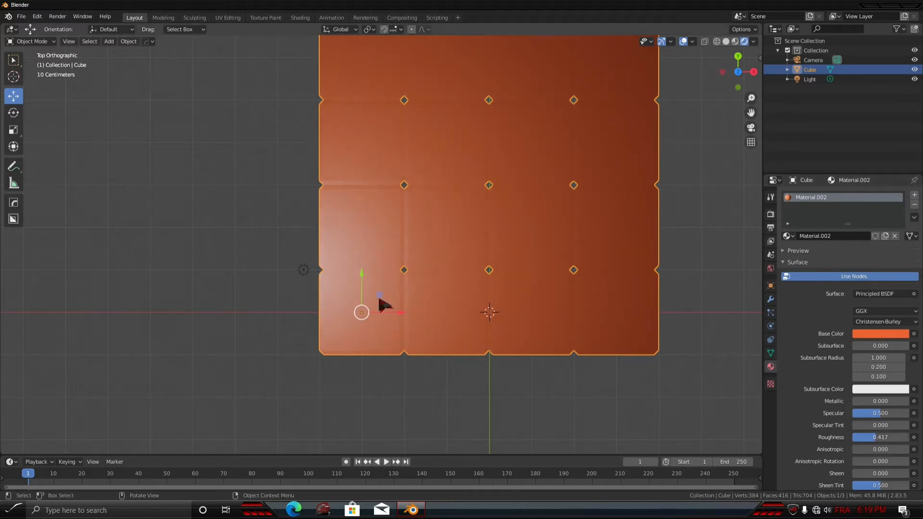
middle_click_drag(378, 294, 436, 232)
scroll(453, 235, "up", 4)
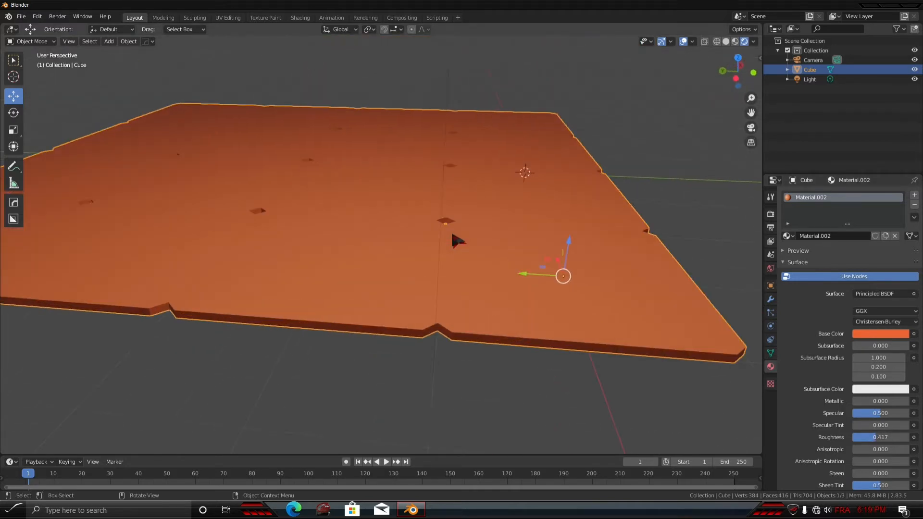
scroll(452, 231, "down", 5)
scroll(386, 235, "up", 6)
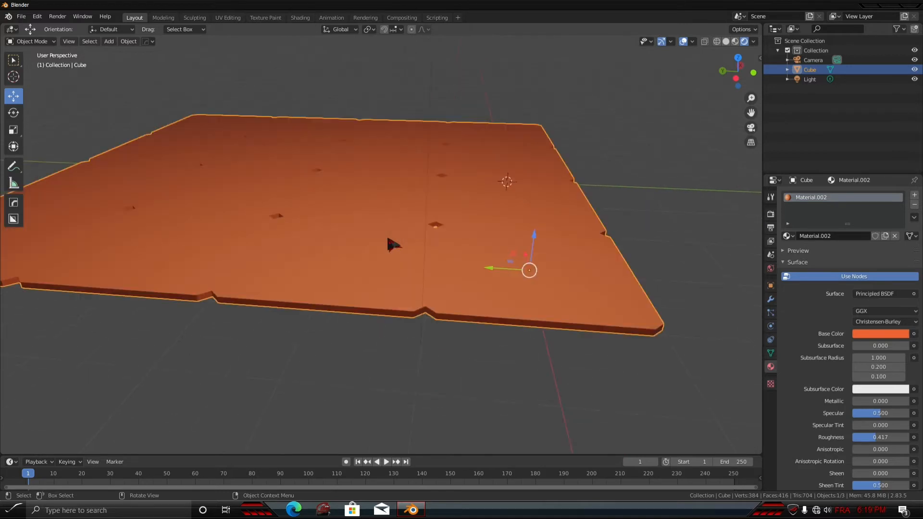
scroll(439, 250, "up", 3)
key("Tab")
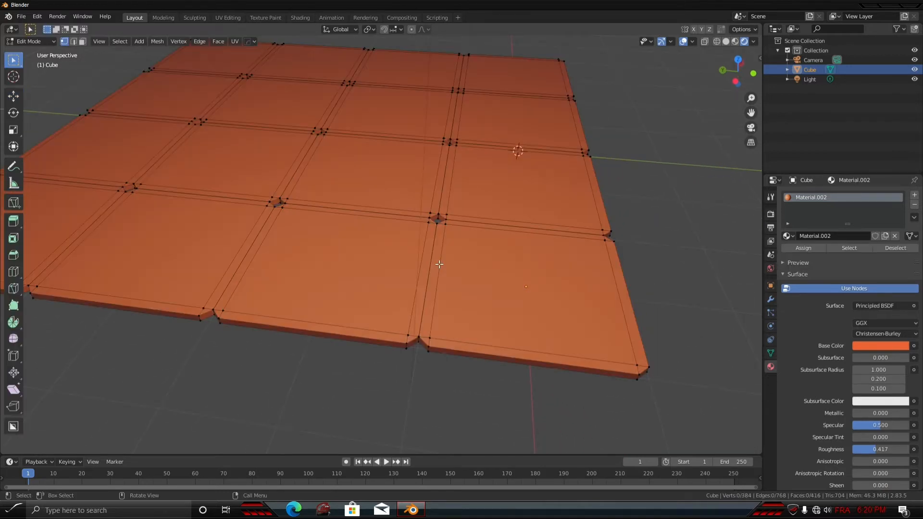
right_click(345, 257)
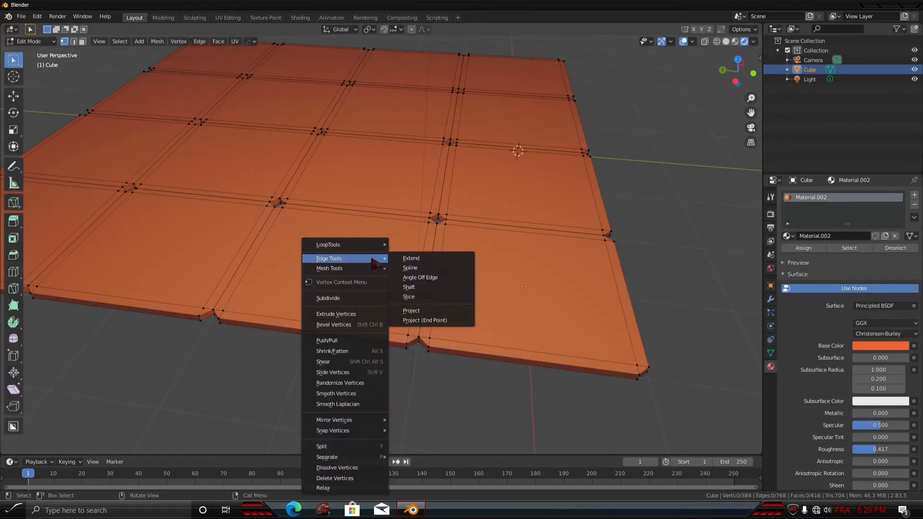
right_click(375, 262)
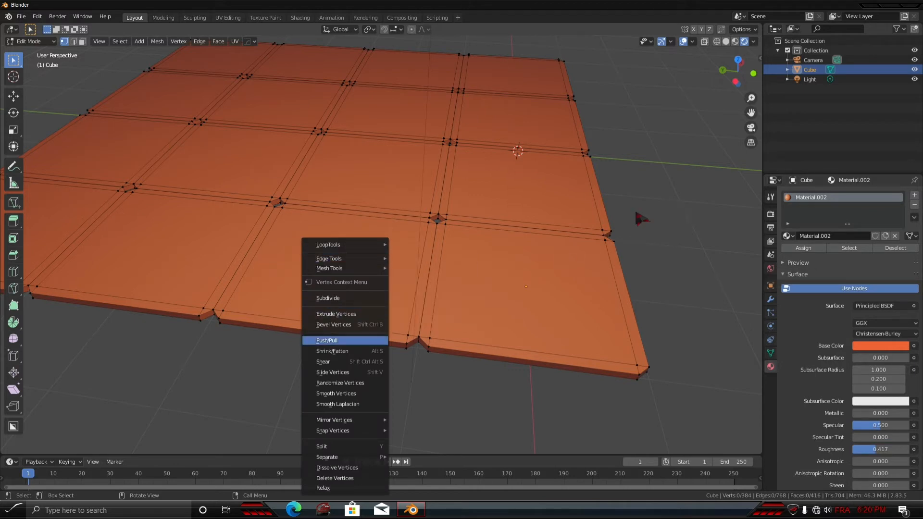
scroll(659, 212, "down", 5)
right_click(660, 221)
mouse_move(661, 223)
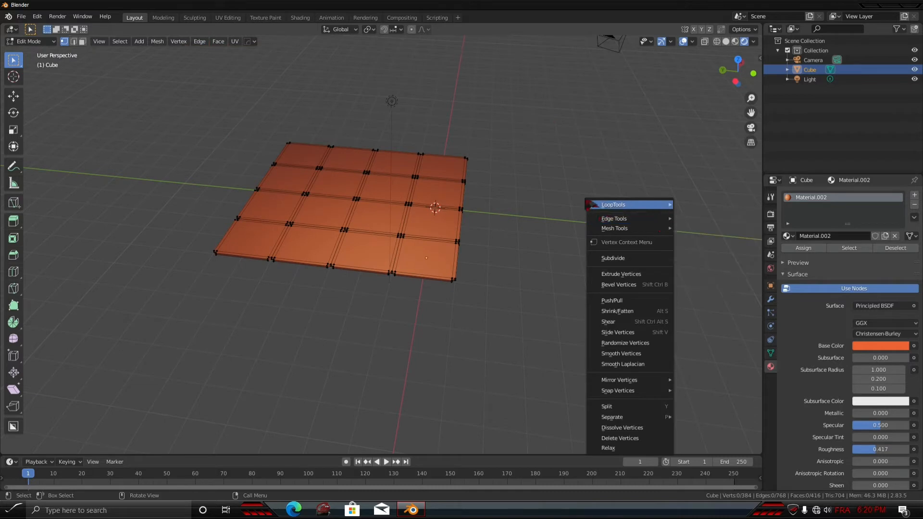
key("Tab")
Split the 3D viewport into an upper and a lower area and turn the lower one into a Shader Editor
middle_click_drag(590, 231, 488, 243)
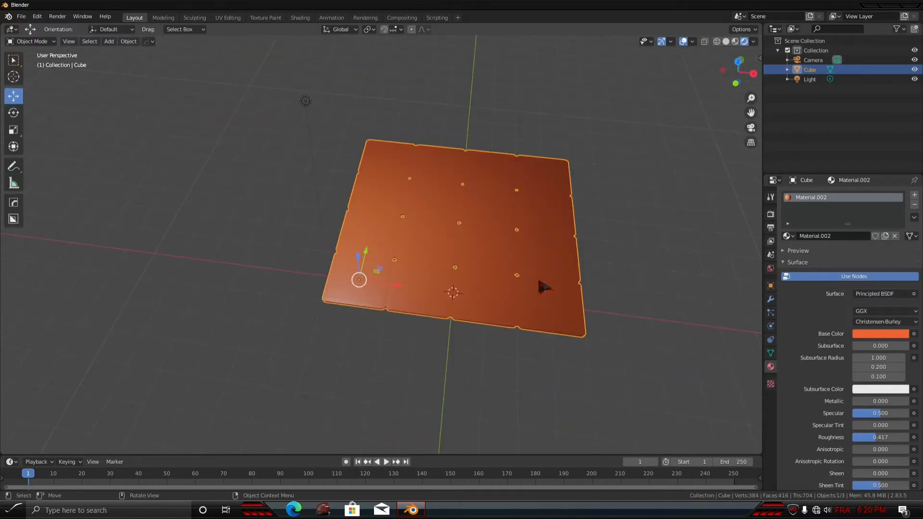
middle_click_drag(546, 288, 442, 229, "shift")
left_click_drag(762, 451, 753, 433)
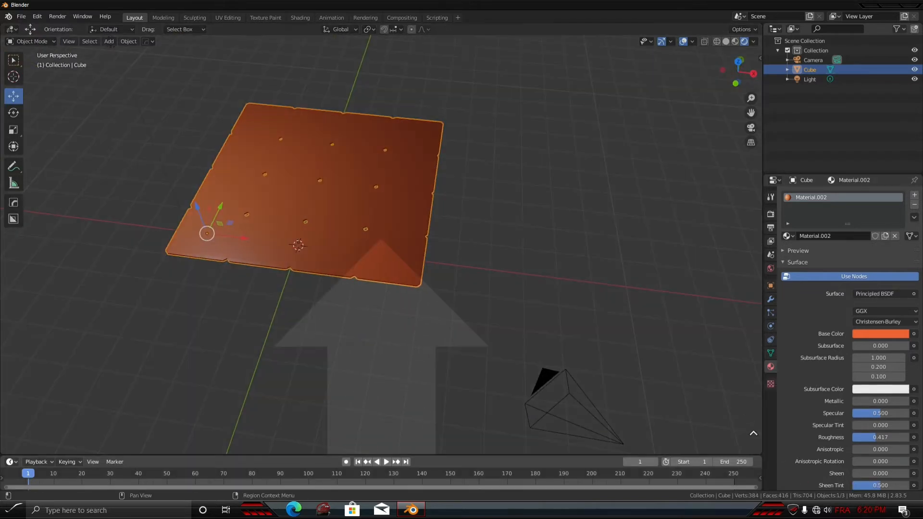
left_click_drag(730, 316, 752, 197)
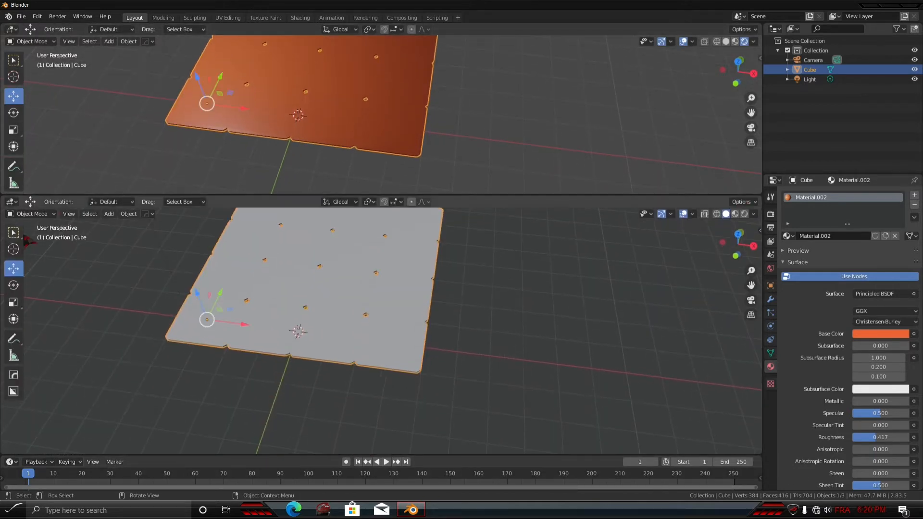
left_click(26, 214)
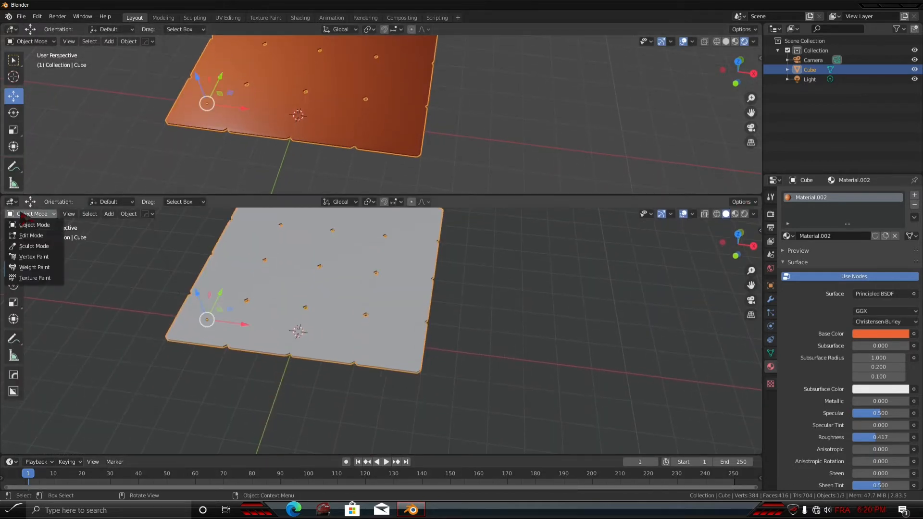
left_click(140, 272)
left_click(27, 213)
left_click(10, 202)
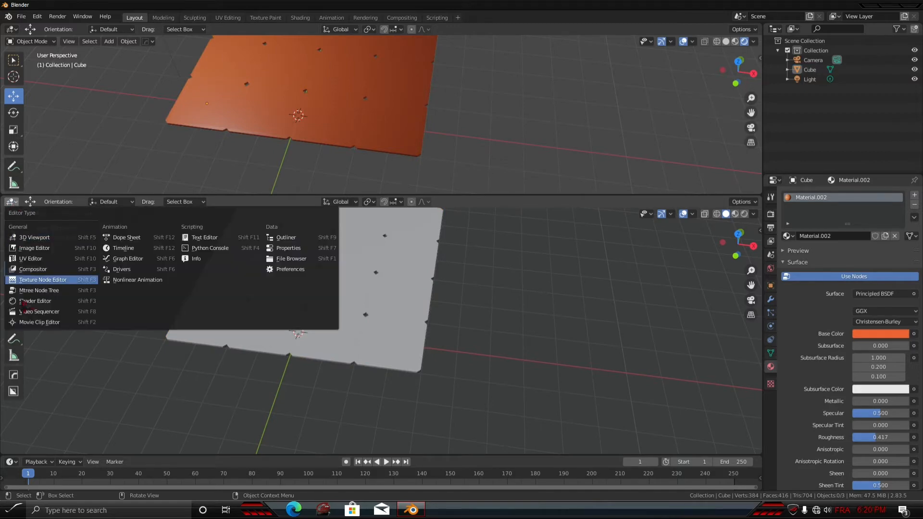
left_click(22, 280)
Add a Noise Texture node to the tile material, placed well before the Principled BSDF node
scroll(366, 382, "up", 7)
middle_click_drag(379, 395, 505, 299)
scroll(507, 331, "down", 3)
middle_click_drag(510, 355, 536, 338)
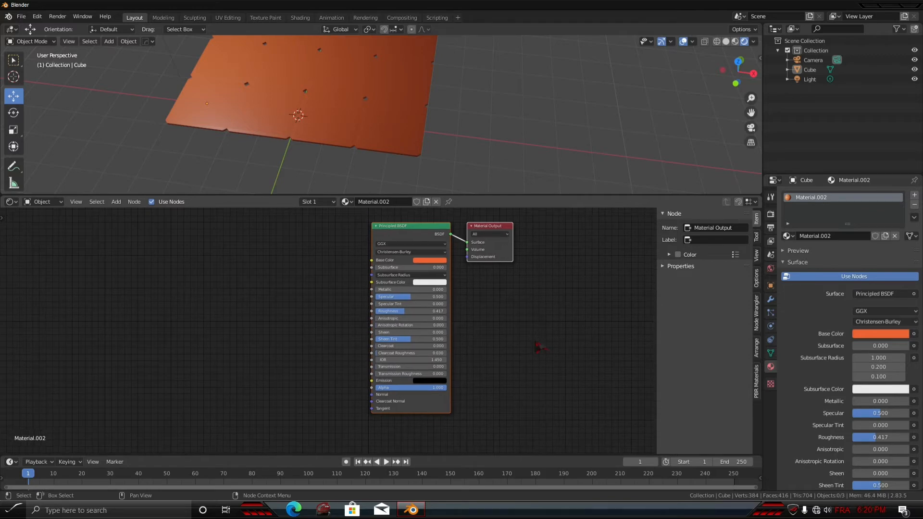
middle_click_drag(265, 273, 272, 289)
left_click(113, 203)
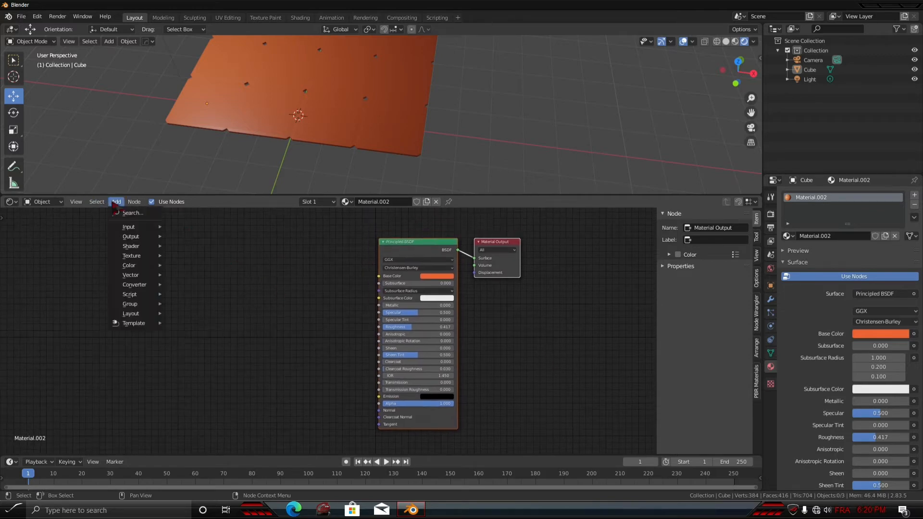
mouse_move(150, 258)
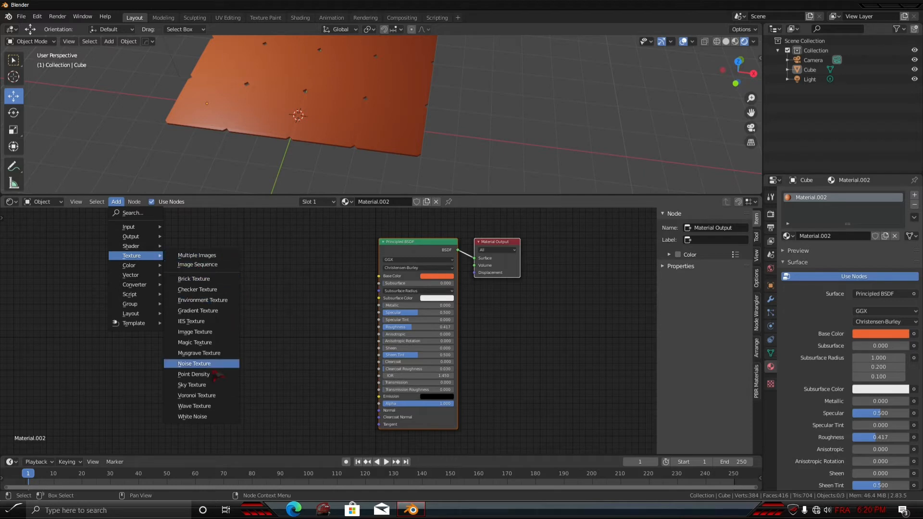
left_click(195, 363)
left_click(144, 249)
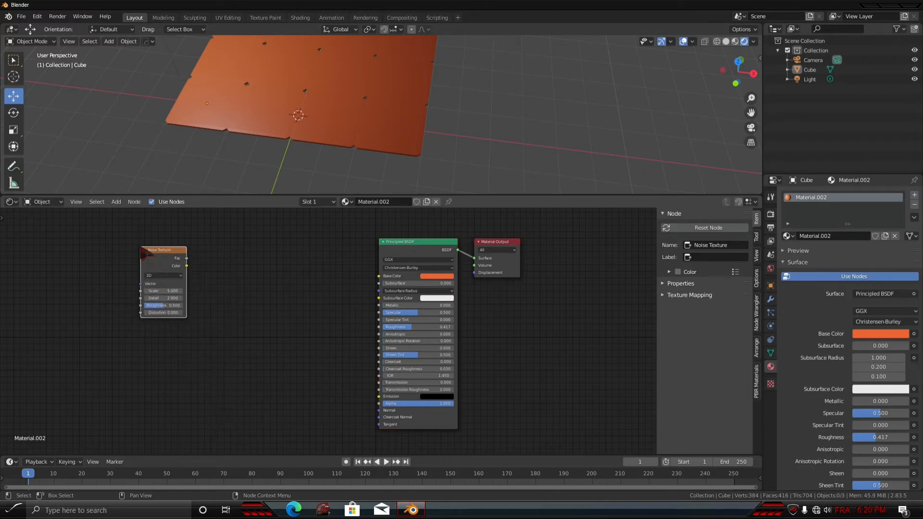
Add a Bump node between the Noise Texture and the Principled BSDF node
left_click(116, 202)
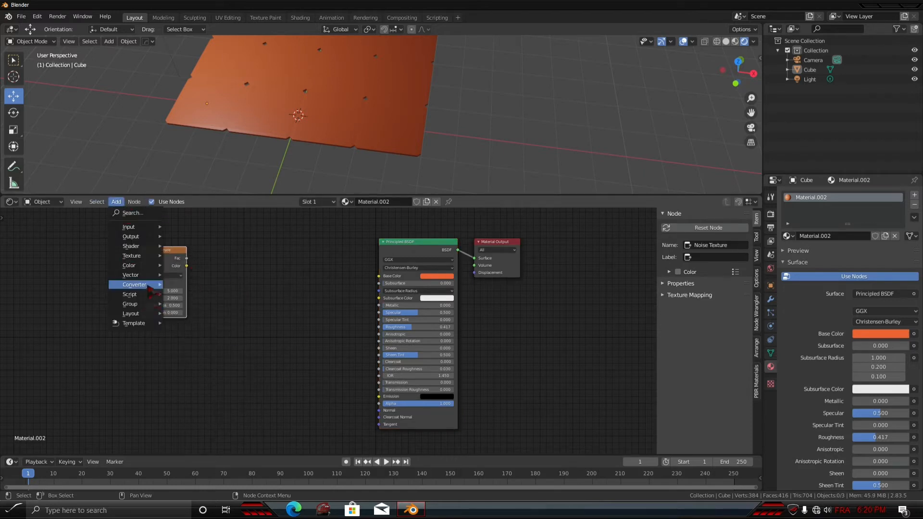
mouse_move(139, 275)
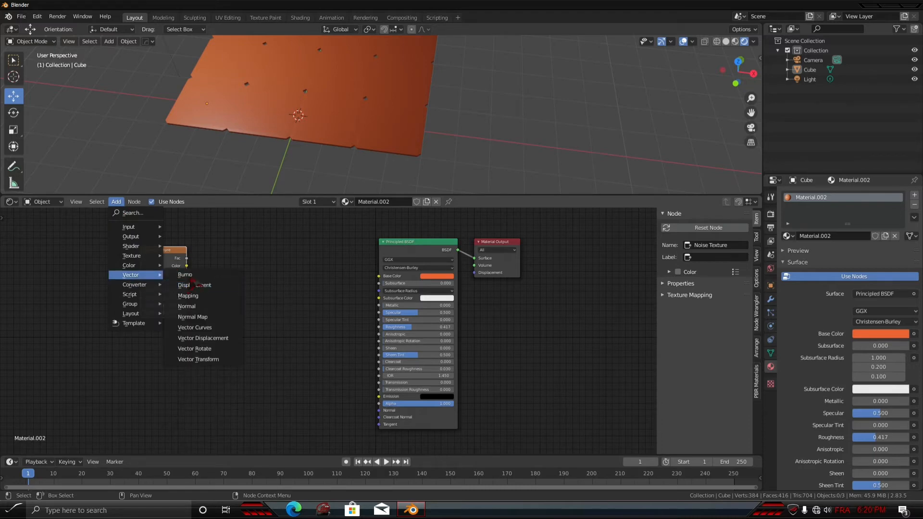
left_click(195, 276)
left_click(253, 355)
Link the Noise Texture's Color to the Bump node's Height and the Bump's Normal to the Principled BSDF's Normal
left_click_drag(178, 265, 203, 367)
mouse_move(243, 393)
left_mouse_down()
mouse_move(252, 376)
mouse_move(246, 389)
mouse_move(260, 395)
left_mouse_up()
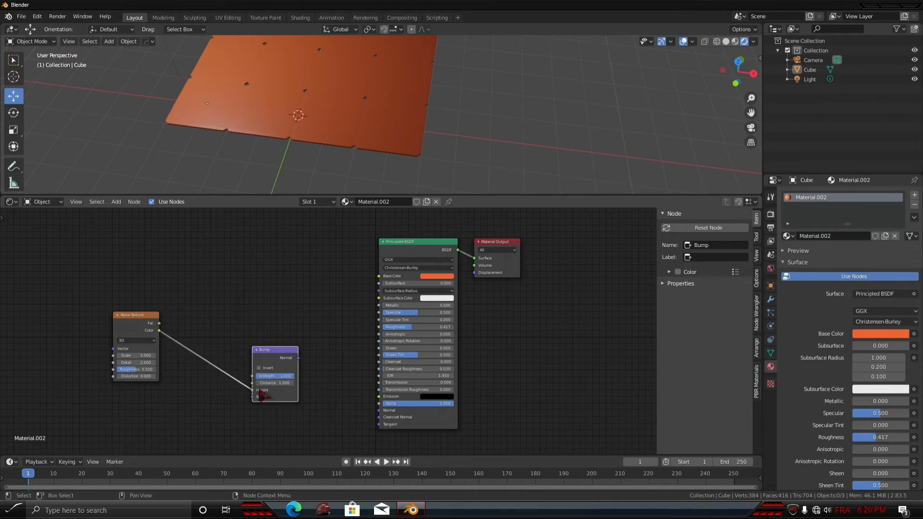
left_click_drag(298, 358, 315, 378)
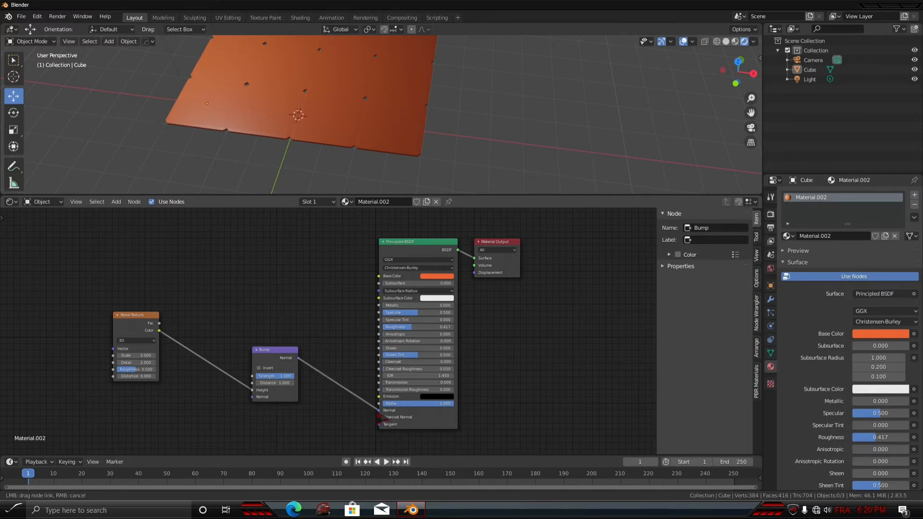
left_click_drag(380, 412, 379, 410)
Raise the Principled BSDF's roughness to 0.745, judging the bumpy surface on the tiles
middle_click_drag(339, 145, 453, 114)
scroll(395, 185, "up", 8)
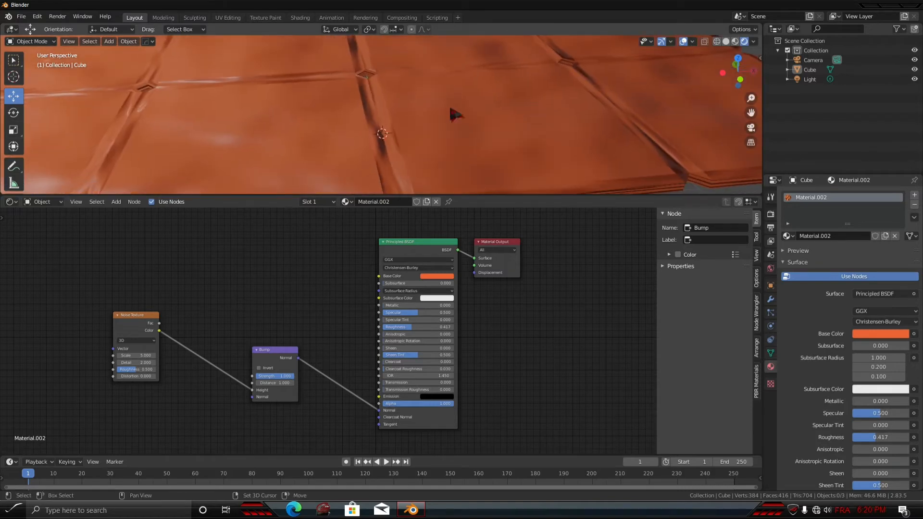
scroll(392, 125, "down", 4)
mouse_move(393, 126)
middle_mouse_down()
mouse_move(378, 184)
mouse_move(383, 136)
mouse_move(423, 124)
mouse_move(406, 135)
middle_mouse_up()
scroll(432, 330, "up", 2)
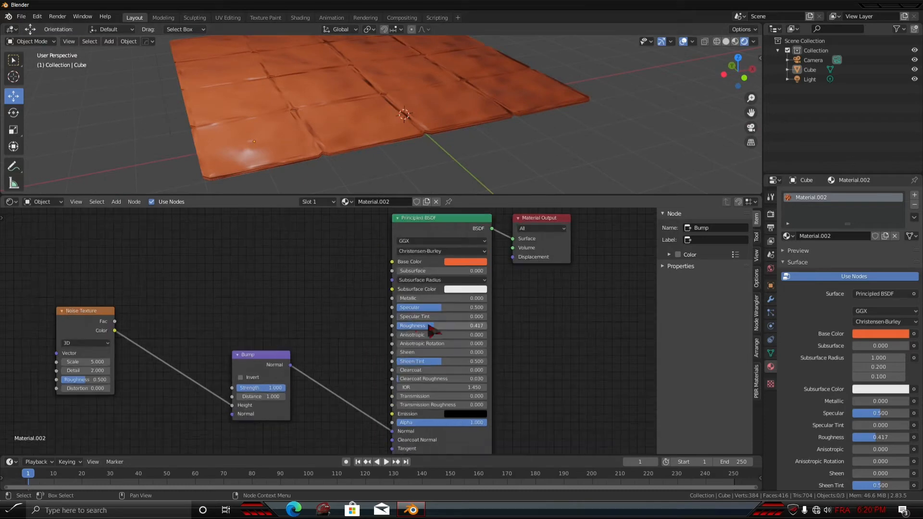
left_click_drag(438, 326, 466, 326)
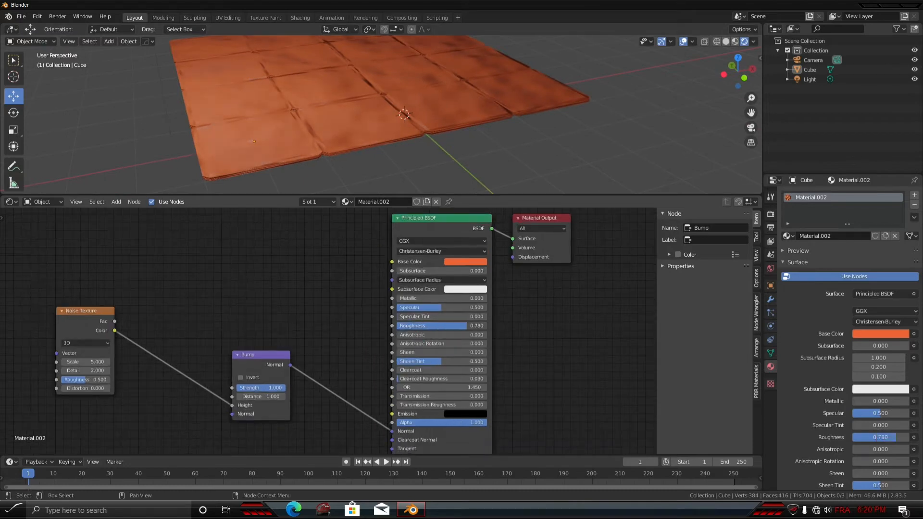
middle_click_drag(361, 134, 338, 193)
left_click_drag(480, 325, 456, 326)
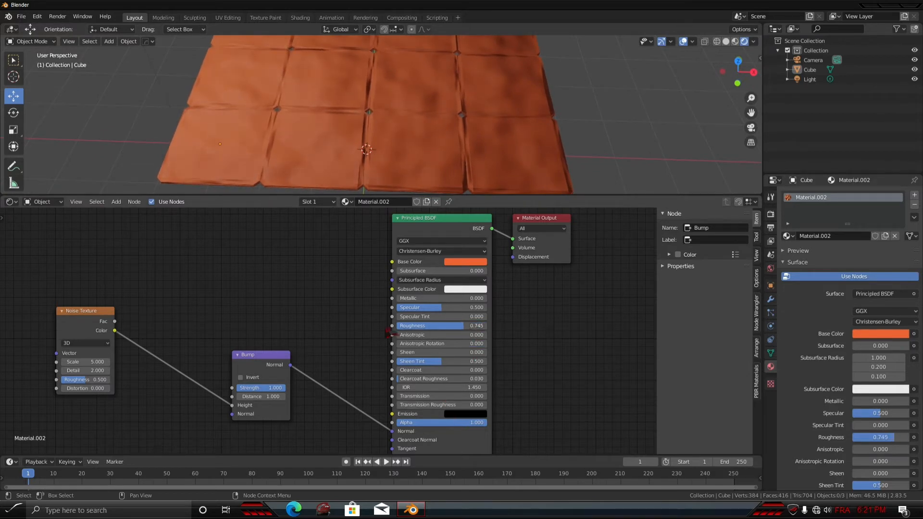
Try a muted teal base color with hue 0.519, saturation 0.387 and value 0.536 on the tiles
left_click(462, 263)
left_click_drag(491, 186, 516, 169)
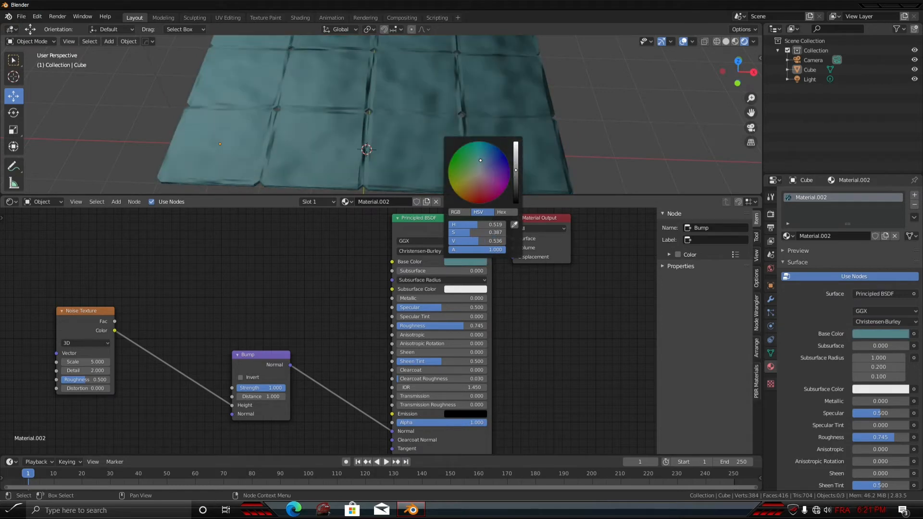
scroll(385, 123, "up", 8)
scroll(385, 123, "down", 8)
middle_click_drag(384, 130, 447, 144)
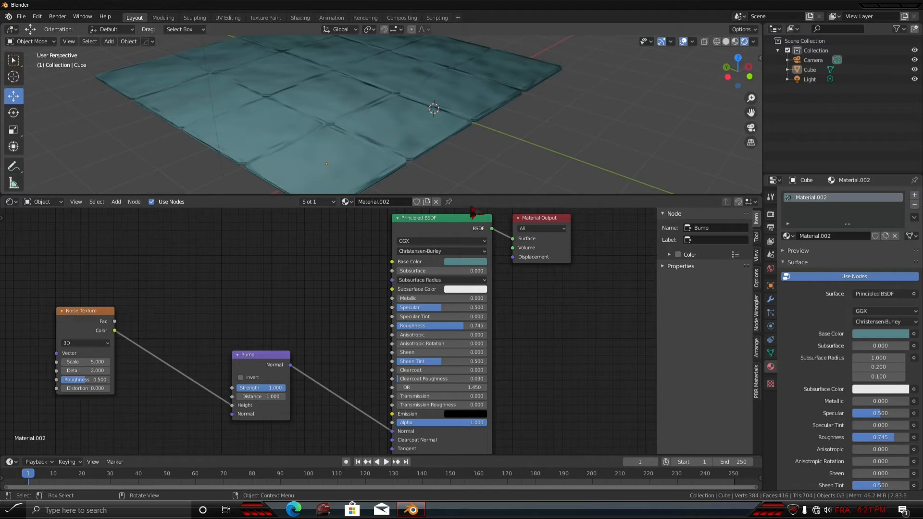
Set the material's base color to brown with hue 0.061, saturation 0.531 and value 0.490
left_click(465, 262)
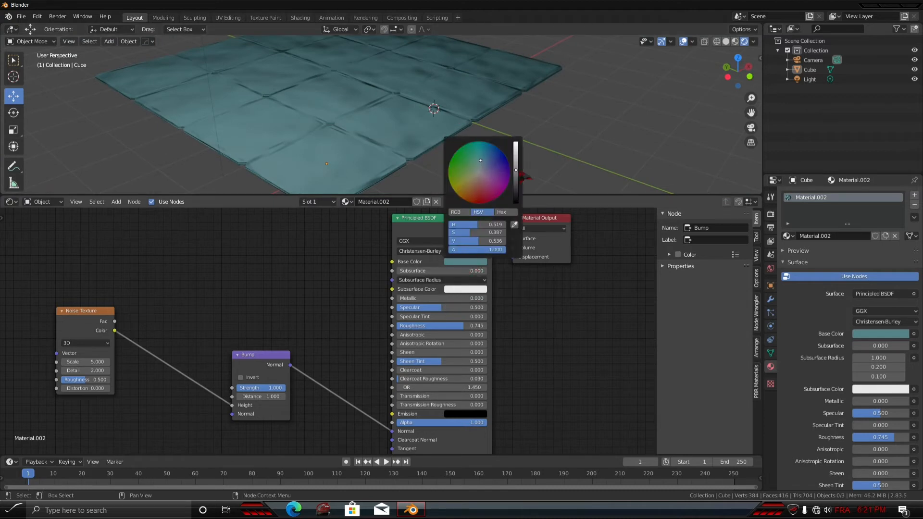
left_click_drag(524, 176, 475, 191)
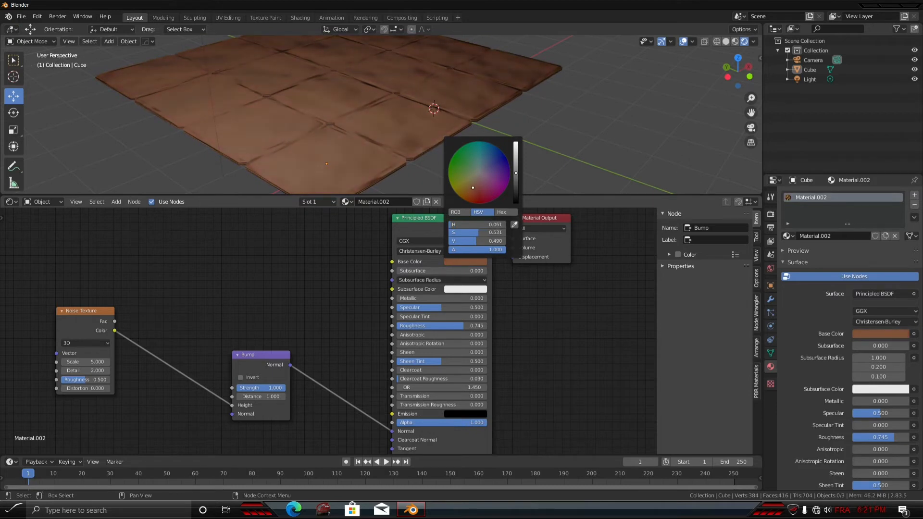
mouse_move(332, 159)
middle_mouse_down()
mouse_move(454, 149)
mouse_move(458, 162)
mouse_move(342, 162)
middle_mouse_up()
scroll(455, 161, "down", 3)
scroll(341, 163, "up", 3)
Move the point light to a different position relative to the tile grid and check the tiles' lighting
scroll(343, 161, "down", 9)
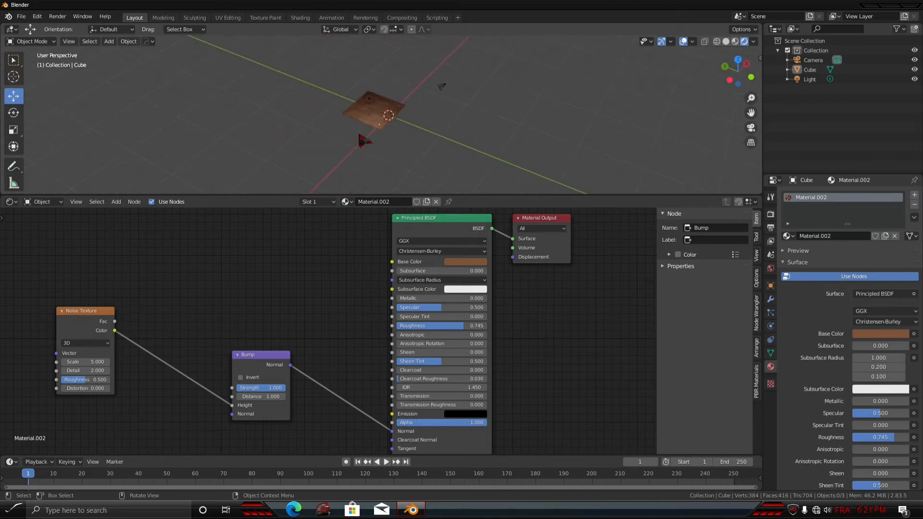
middle_click_drag(358, 132, 379, 82)
left_click(355, 91)
left_click_drag(386, 89, 414, 93)
middle_click_drag(414, 93, 392, 80)
key("g")
left_click(417, 61)
scroll(397, 106, "up", 10)
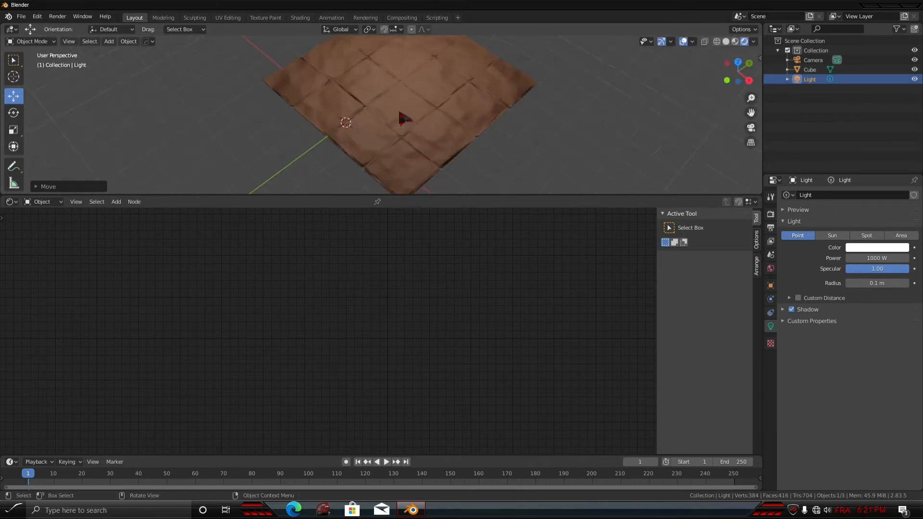
middle_click_drag(377, 111, 433, 125)
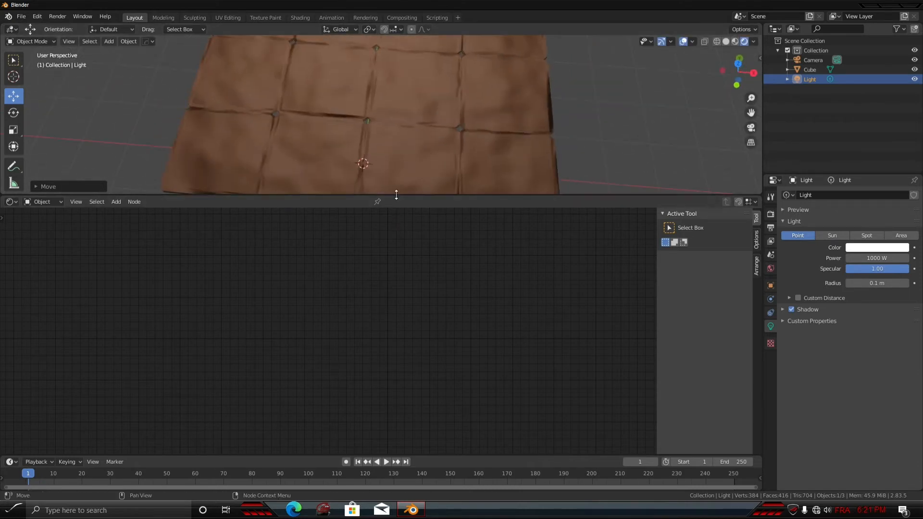
Enlarge the 3D viewport, reselect the tile grid and set its Noise Texture's scale to 15 and detail to 16
left_click_drag(398, 196, 409, 257)
left_click(429, 165)
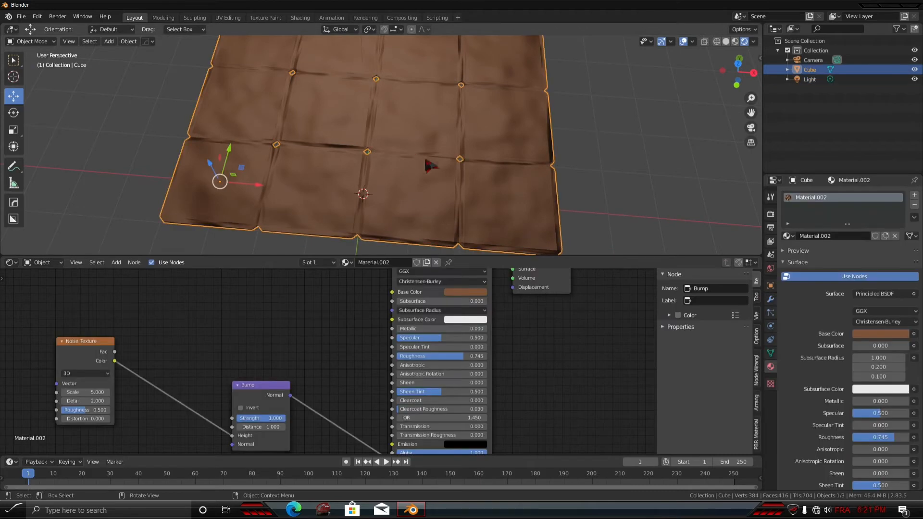
middle_click_drag(327, 322, 402, 292)
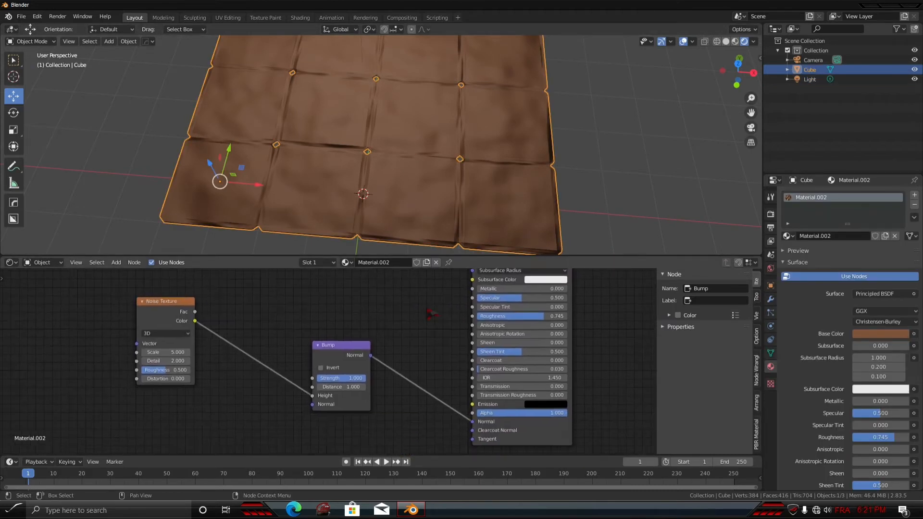
left_click_drag(191, 347, 259, 347)
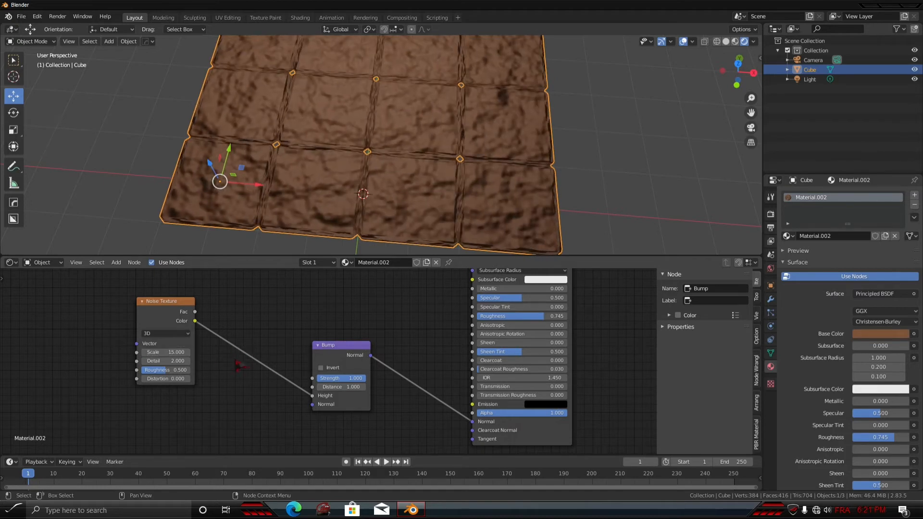
left_click_drag(166, 360, 192, 361)
Inspect the rough tile surface up close and reduce the Bump node's strength to 0.4
scroll(523, 123, "up", 4)
middle_click_drag(524, 206, 533, 174)
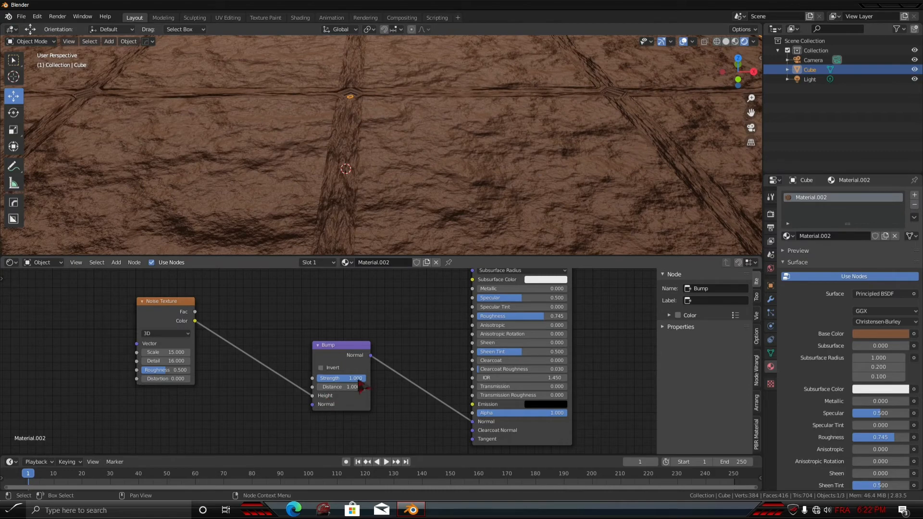
left_click_drag(341, 378, 312, 379)
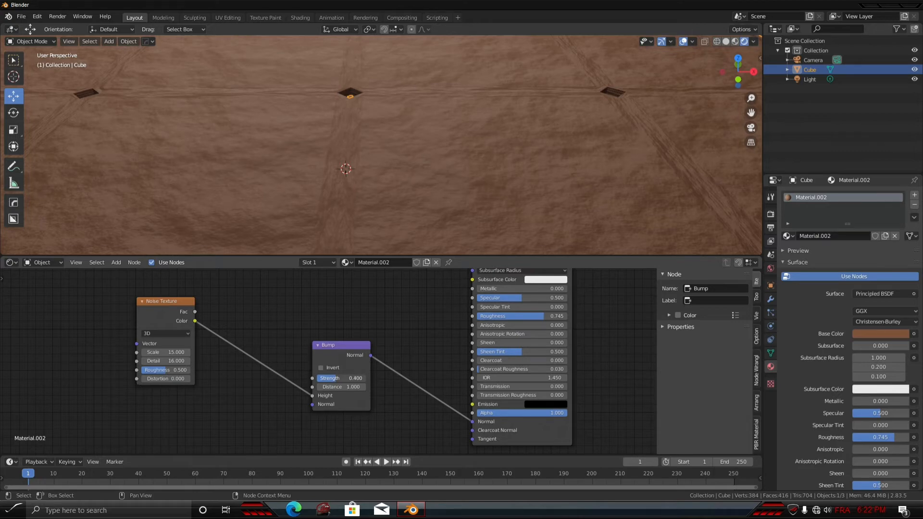
Lower the Bump node's strength to 0.325 and check the tile surface from a low angle and up close
key("Return")
scroll(365, 226, "down", 6)
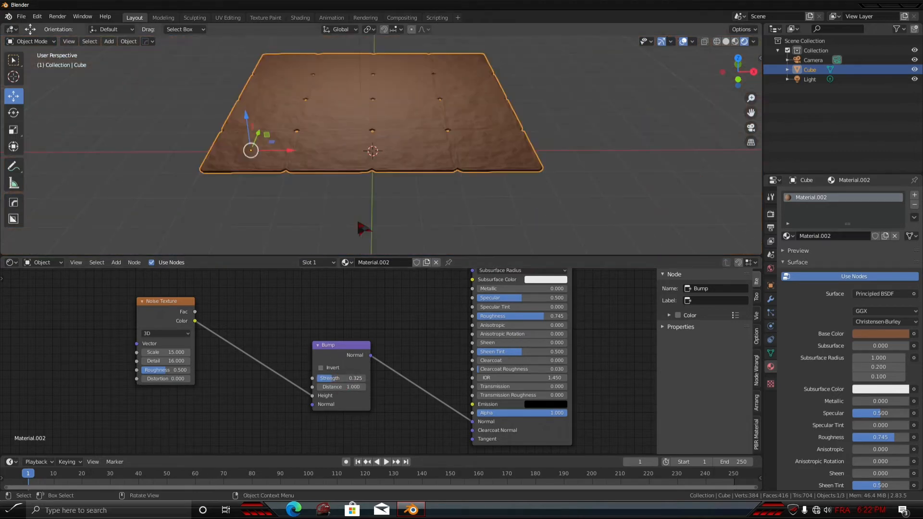
middle_click_drag(364, 227, 527, 210)
scroll(438, 219, "up", 6)
scroll(422, 220, "down", 5)
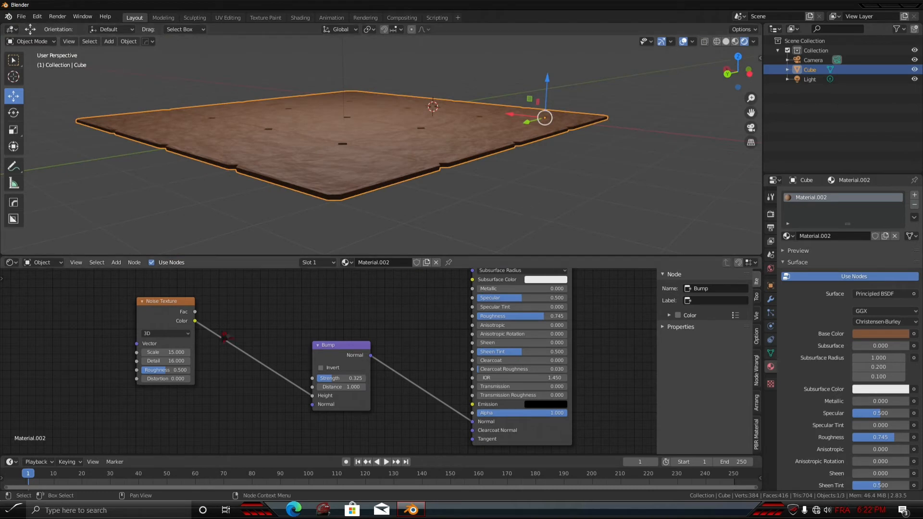
Shift the Noise Texture and Bump nodes downward to free space above them in the node graph
left_click_drag(175, 307, 192, 354)
left_click_drag(321, 345, 310, 364)
scroll(336, 356, "down", 4)
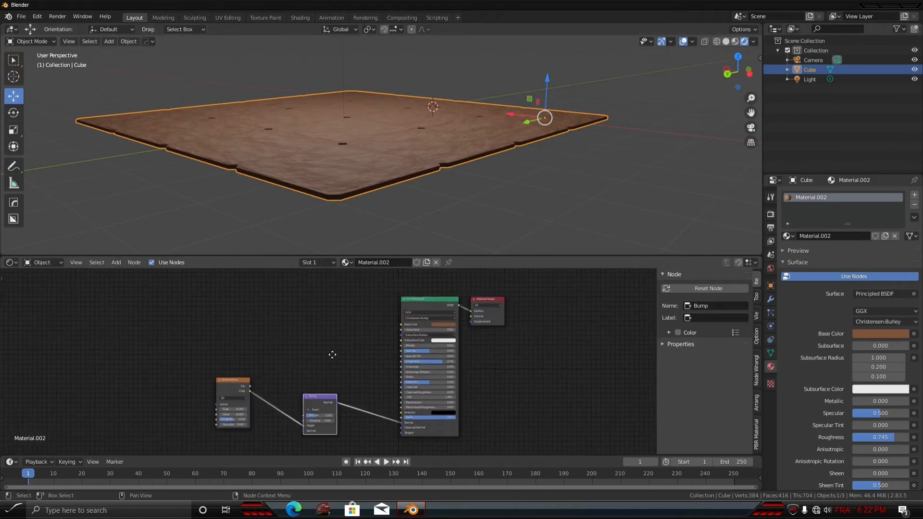
Add a ColorRamp node above the Noise Texture and connect its Color output to the Principled BSDF's Base Color
left_click(121, 264)
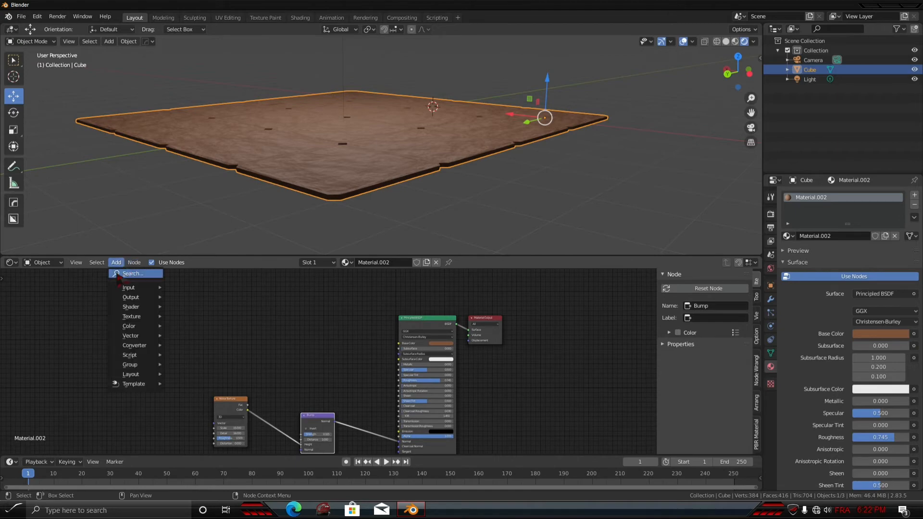
mouse_move(146, 288)
mouse_move(144, 326)
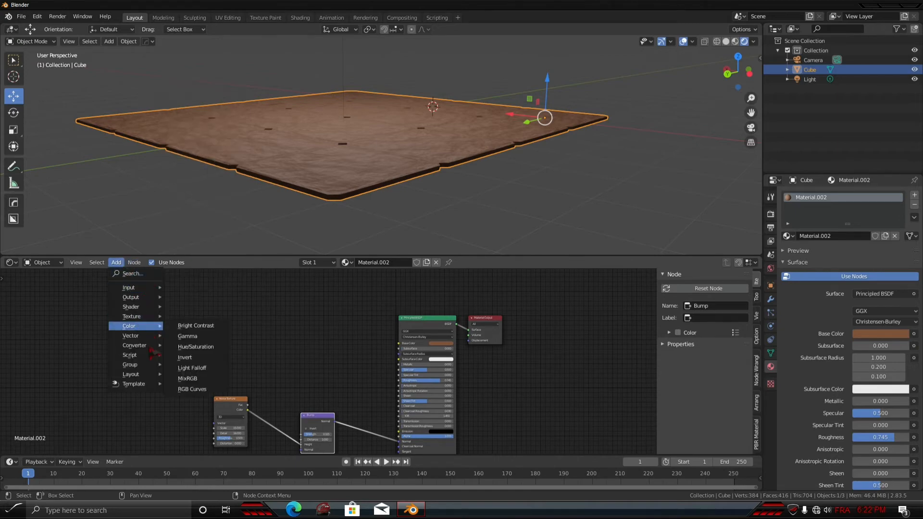
mouse_move(144, 345)
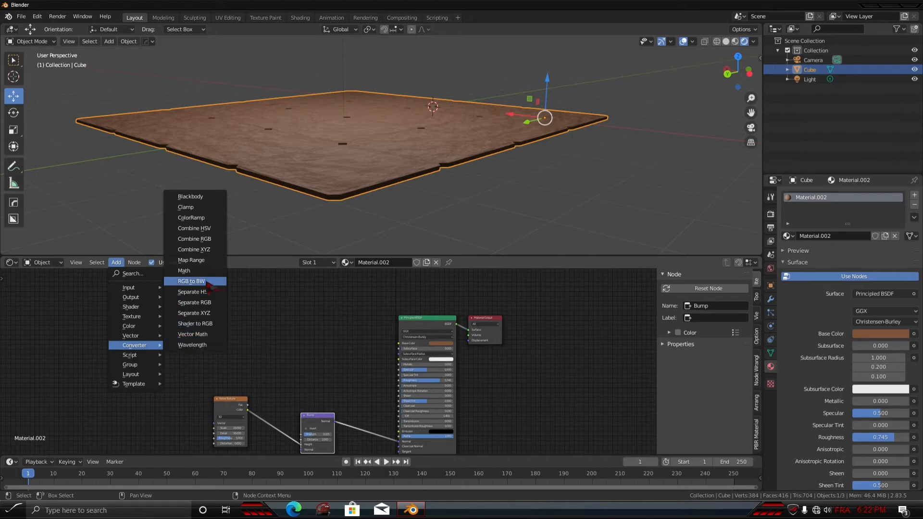
left_click(197, 218)
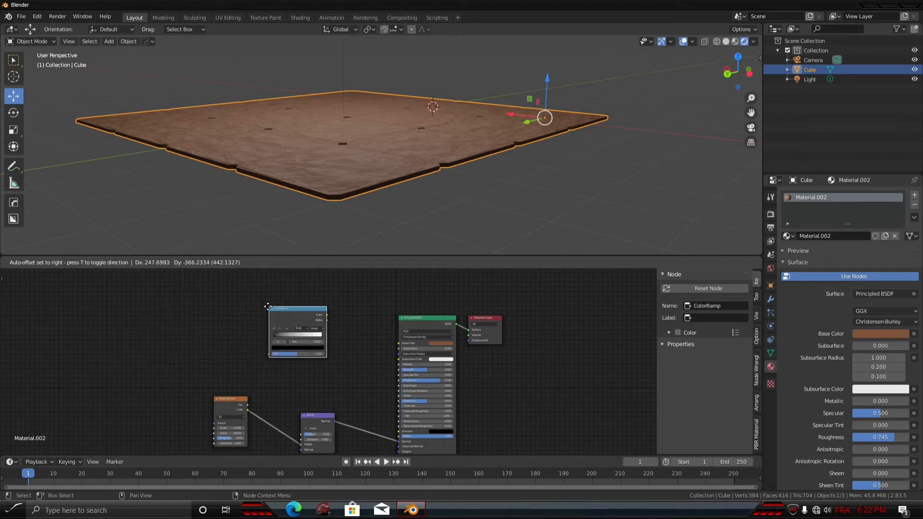
left_click(262, 321)
left_click_drag(290, 319, 411, 347)
left_click_drag(290, 318, 404, 356)
middle_click_drag(401, 210, 387, 231)
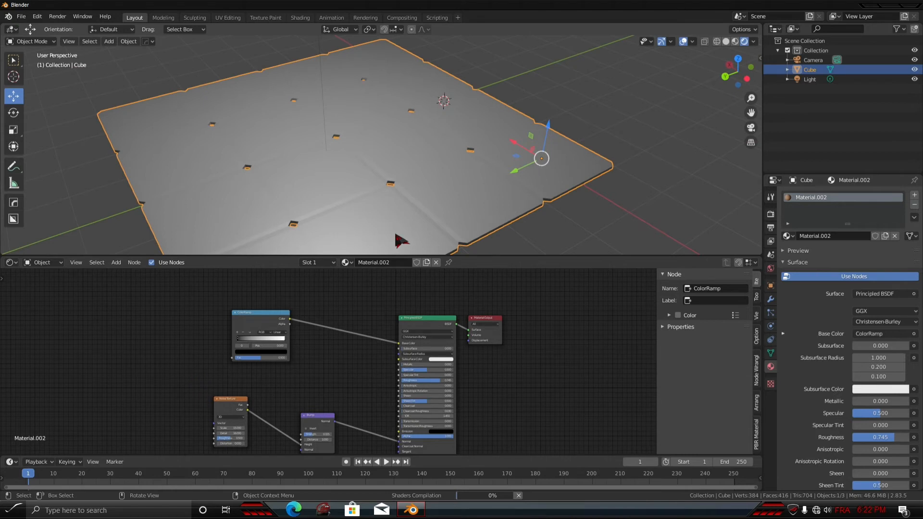
Move the ColorRamp's dark stop to position 0.464, recolor it a muted brown and inspect the tiles
left_click_drag(278, 331, 252, 320)
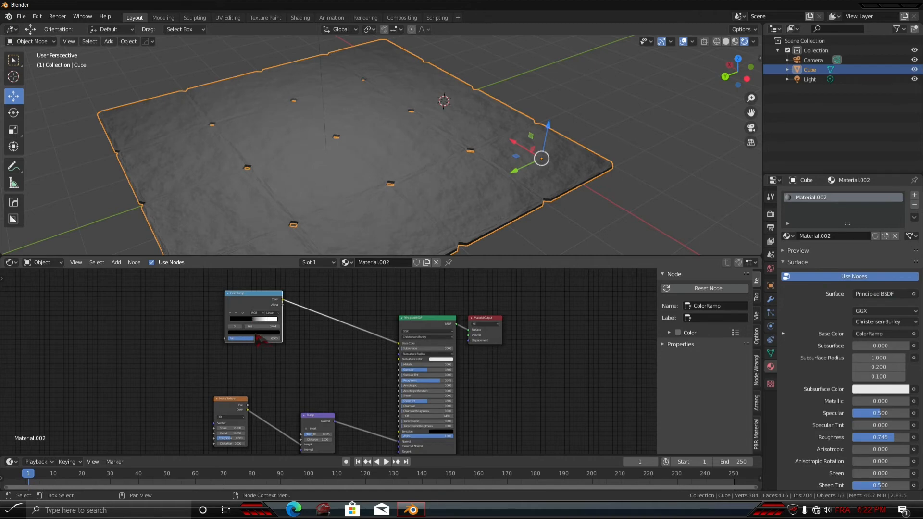
left_click(260, 332)
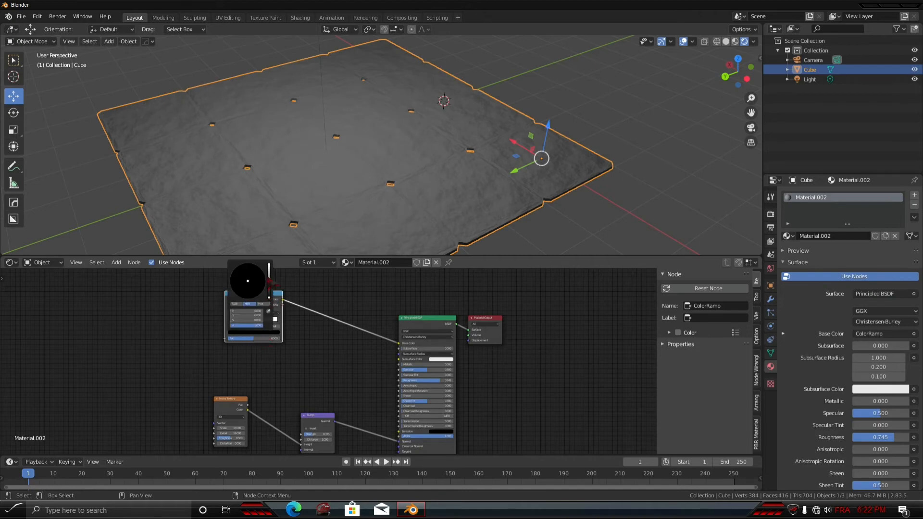
left_click(269, 280)
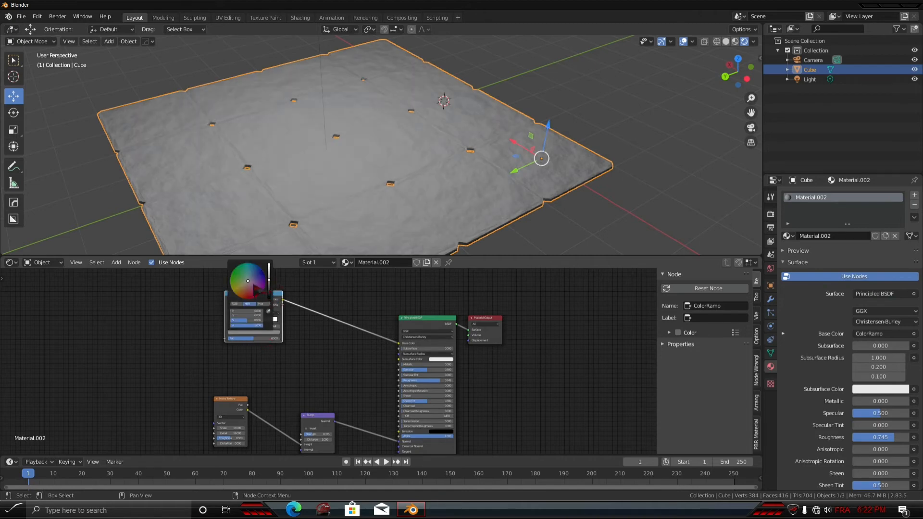
mouse_move(248, 274)
left_mouse_down()
mouse_move(255, 282)
mouse_move(244, 286)
left_mouse_up()
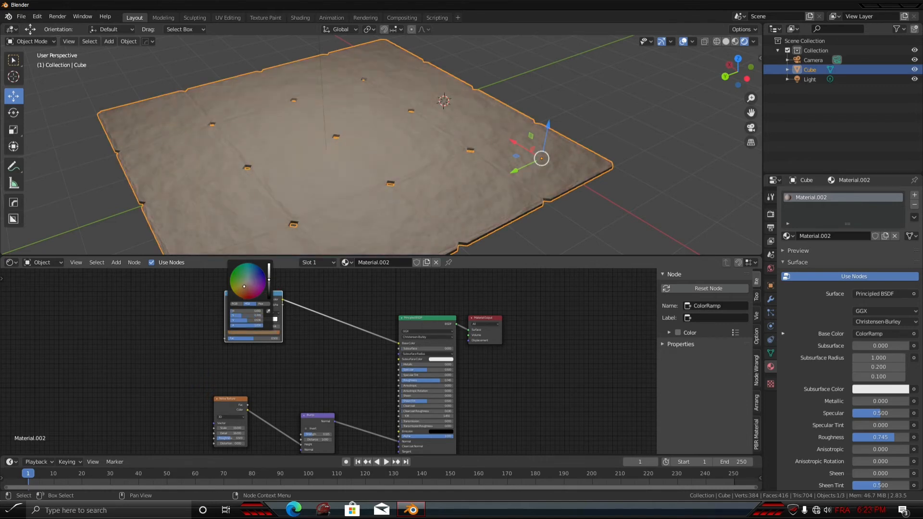
scroll(329, 202, "up", 8)
scroll(347, 205, "down", 8)
middle_click_drag(361, 206, 459, 56)
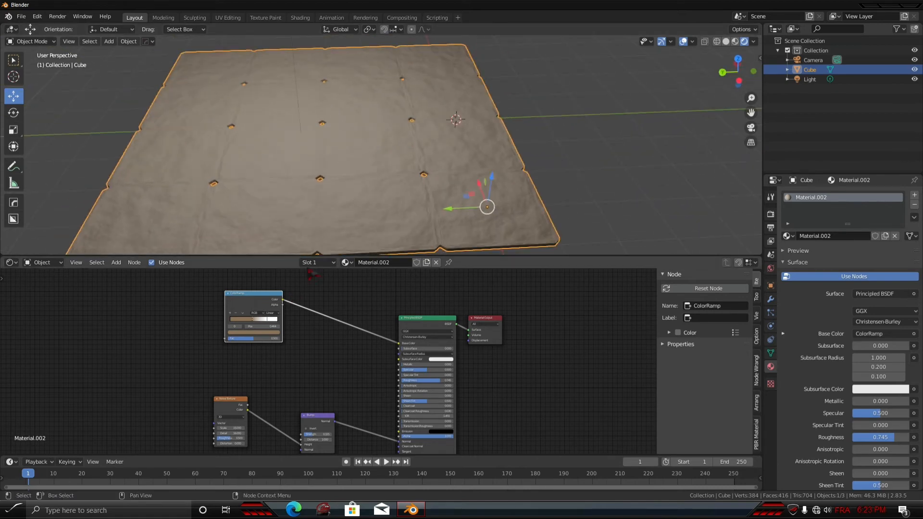
Duplicate the brown ColorRamp node and place the copy directly beneath the original
left_click(255, 313)
key("shift+d")
key("s")
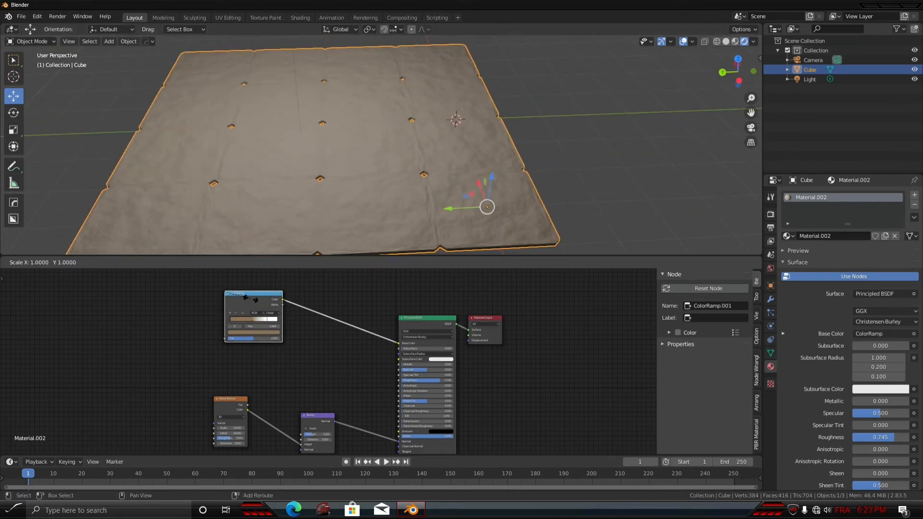
right_click(250, 299)
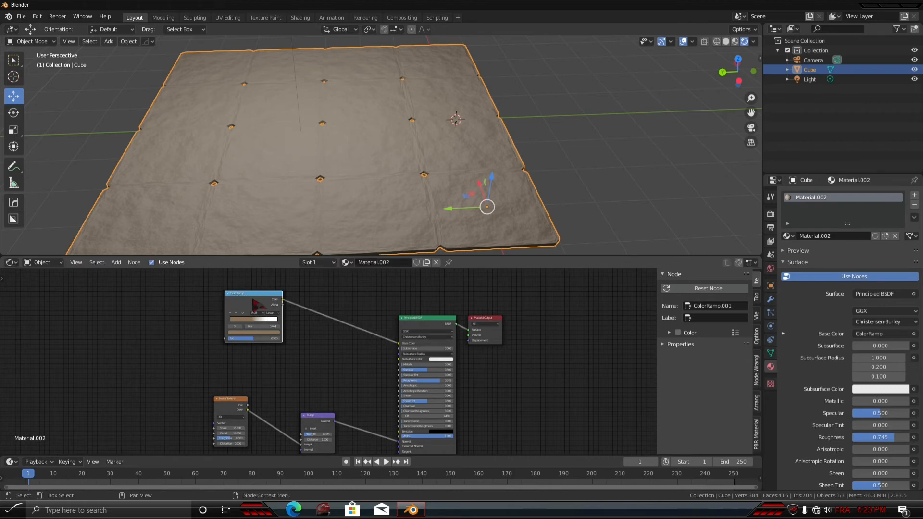
key("shift+s")
key("shift+d")
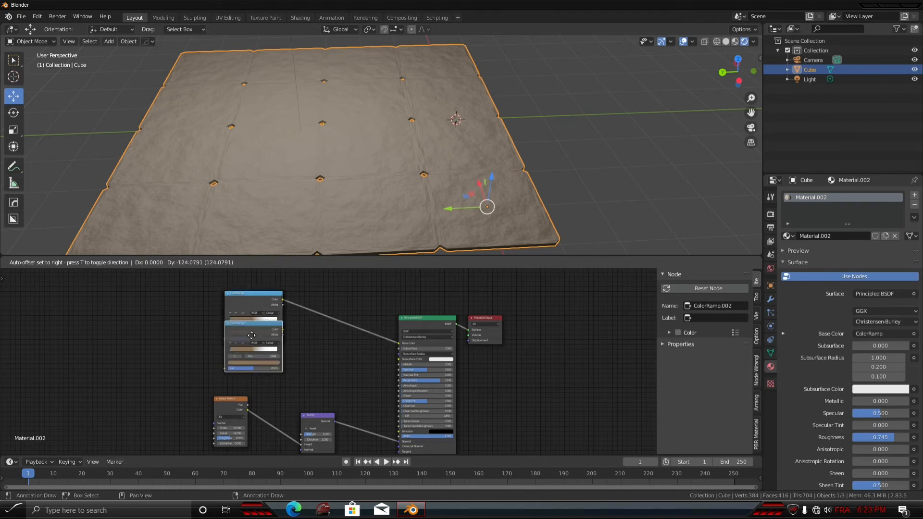
left_click(251, 360)
Place another ColorRamp copy between the first ramp and the Principled BSDF
left_click(261, 302)
key("shift+d")
left_click(337, 275)
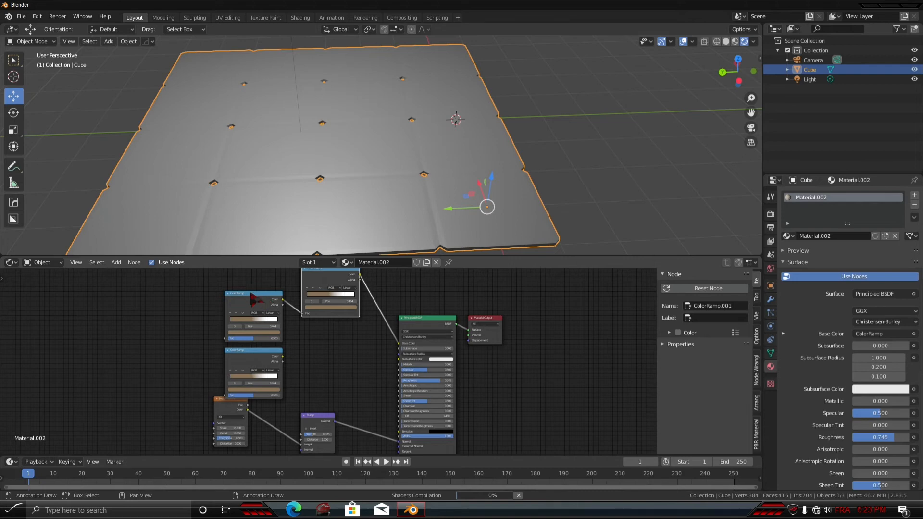
Rearrange the two stacked ColorRamps away from the other nodes and delete the extra ramp feeding Base Color
left_click(259, 301)
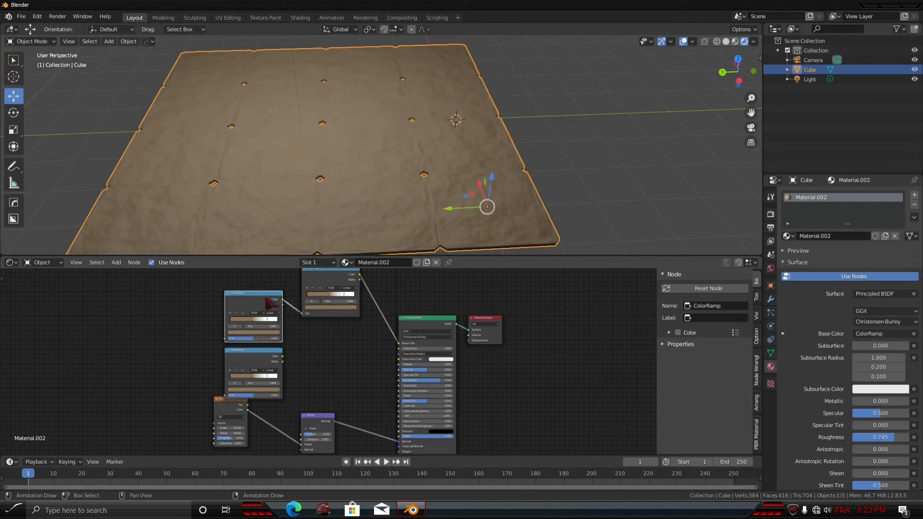
left_click_drag(267, 300, 247, 278)
left_click_drag(268, 349, 243, 330)
left_click(331, 285)
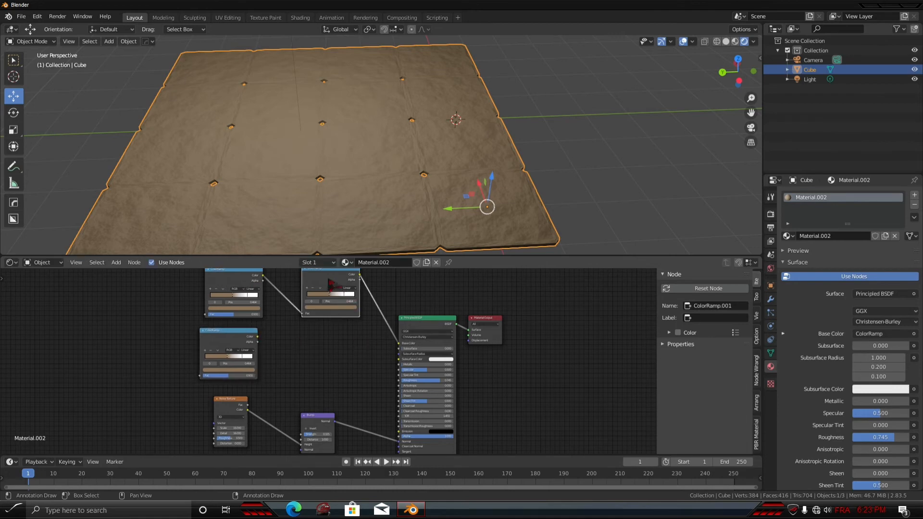
key("x")
Add a MixRGB node between the two ColorRamps and the Principled BSDF
left_click(116, 261)
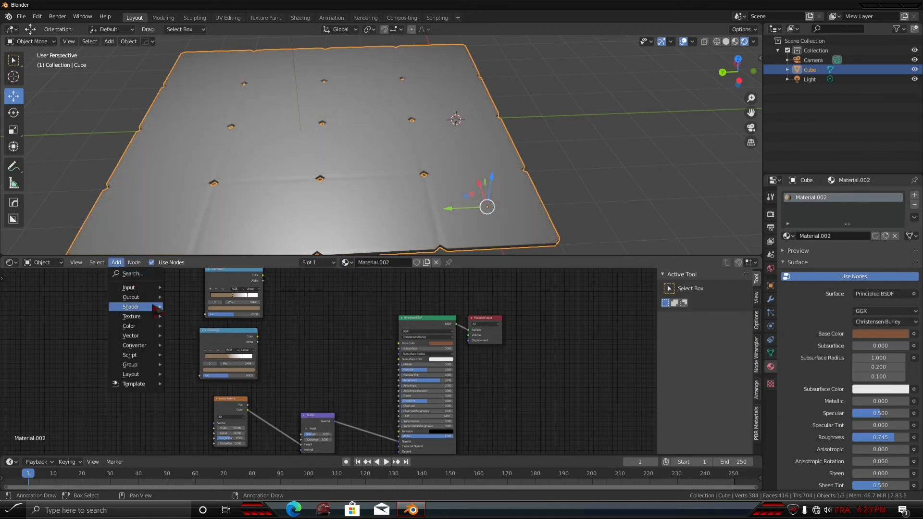
mouse_move(156, 329)
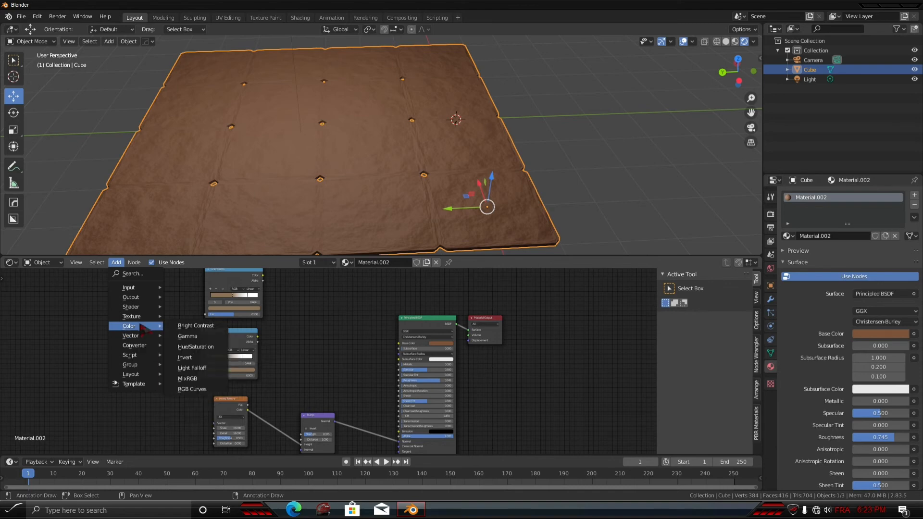
left_click(188, 378)
left_click(318, 306)
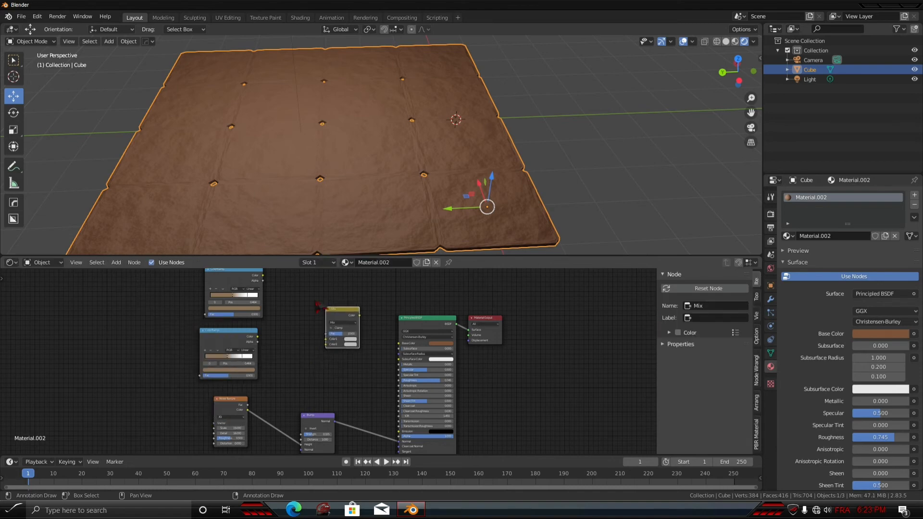
Connect the upper ColorRamp to the Mix node's Color1, the lower to Color2, and the Mix output to Base Color
left_click(265, 281)
left_click_drag(263, 276, 327, 339)
left_click_drag(260, 340, 329, 348)
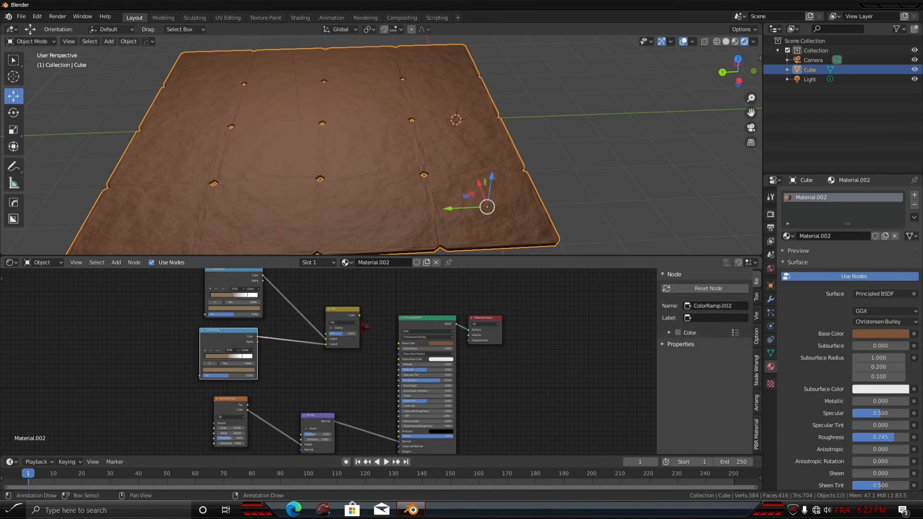
left_click_drag(359, 315, 399, 343)
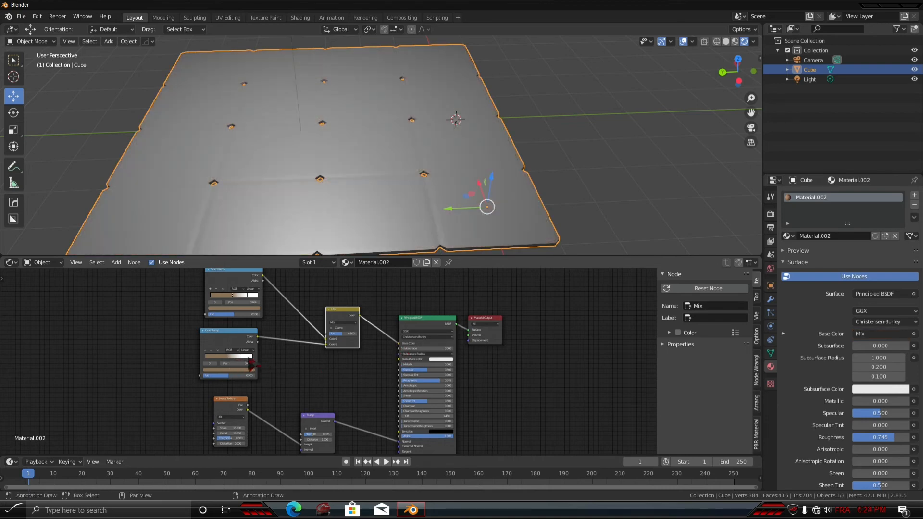
Raise the Bump node's strength to 0.450 and inspect the tile surface up close
middle_click_drag(297, 197, 346, 171)
scroll(381, 201, "up", 5)
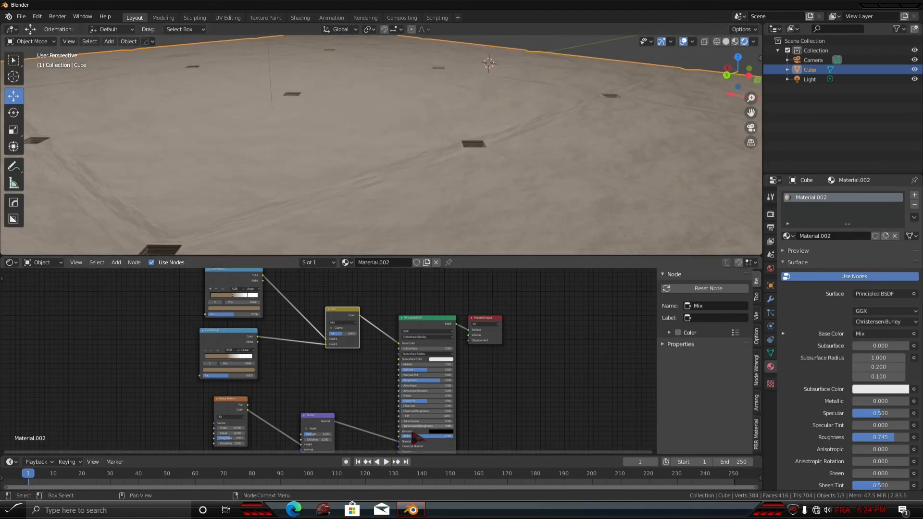
middle_click_drag(442, 407, 495, 328)
scroll(381, 387, "up", 3)
scroll(383, 391, "up", 4)
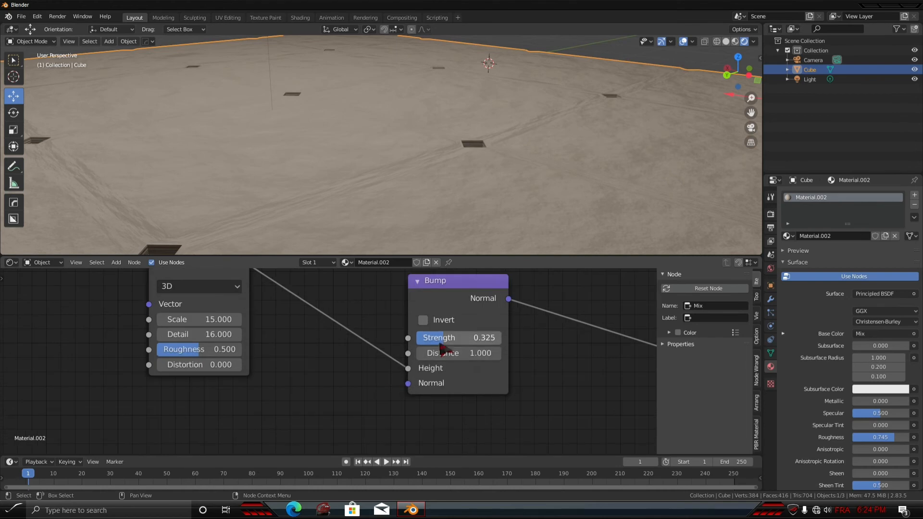
left_click_drag(447, 337, 454, 337)
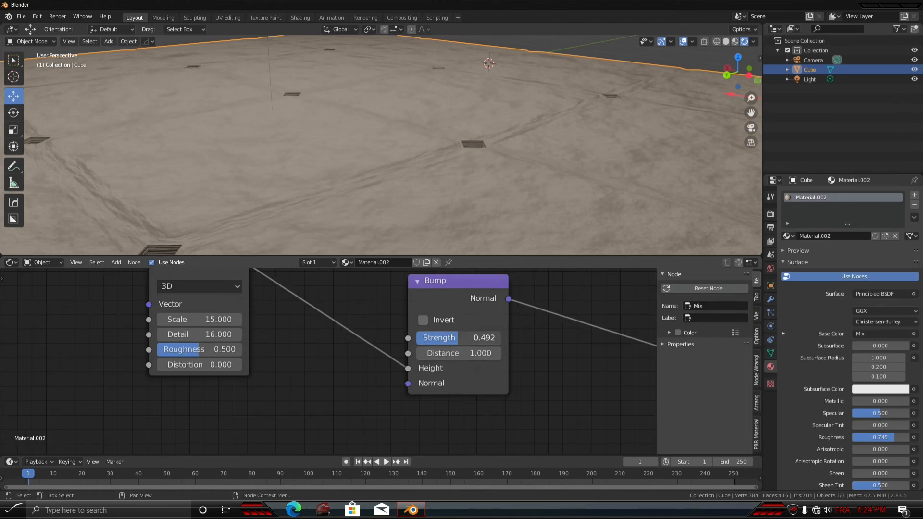
scroll(455, 212, "down", 4)
middle_click_drag(455, 212, 371, 211)
scroll(371, 212, "up", 6)
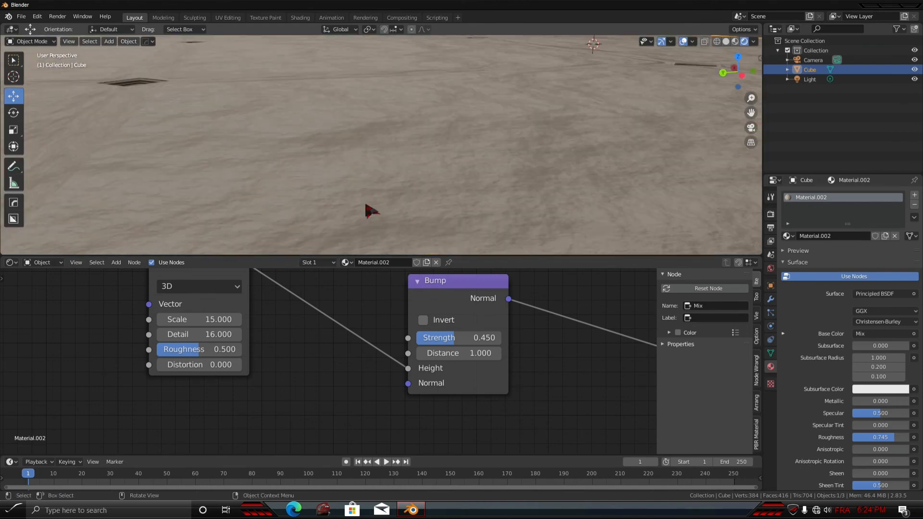
scroll(371, 212, "down", 6)
Try a roughness of 0.595 on the Principled BSDF and inspect the tile grid's shading
middle_click_drag(570, 368, 451, 375)
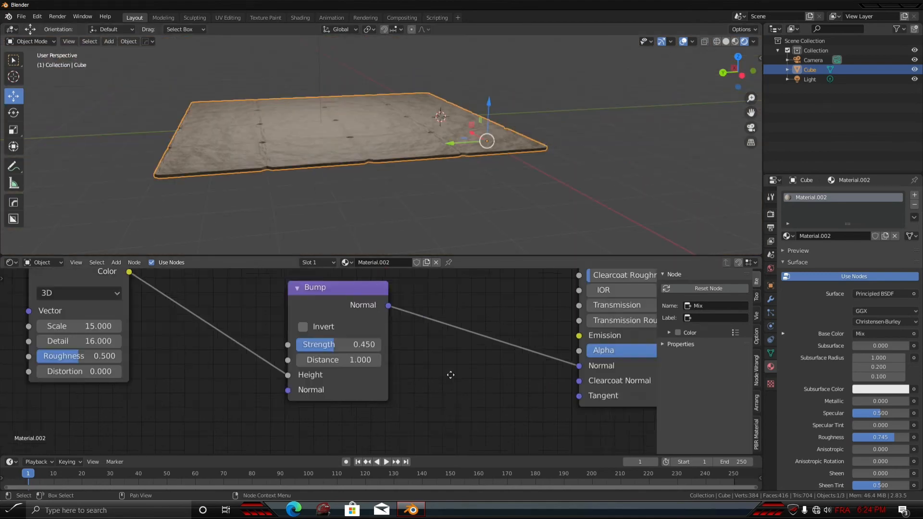
scroll(451, 375, "down", 3)
middle_click_drag(447, 335, 470, 368)
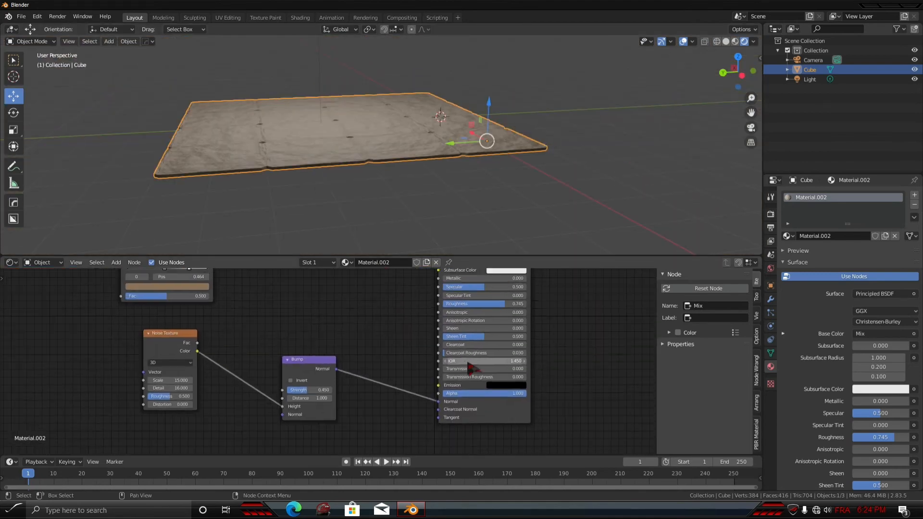
left_click_drag(502, 304, 488, 304)
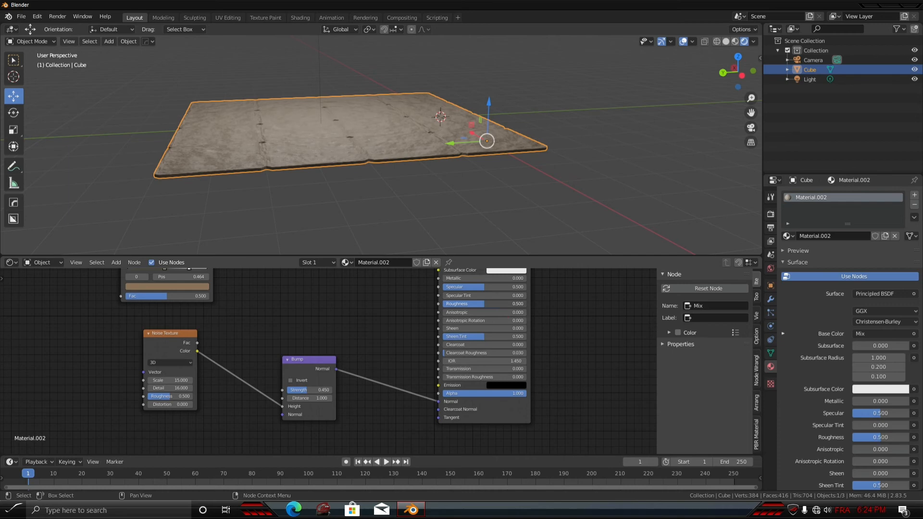
scroll(361, 194, "up", 8)
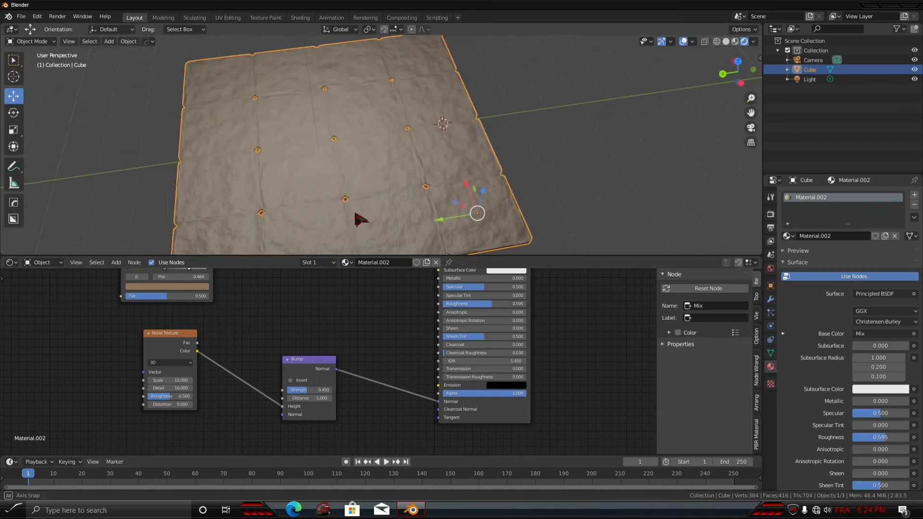
scroll(385, 229, "down", 6)
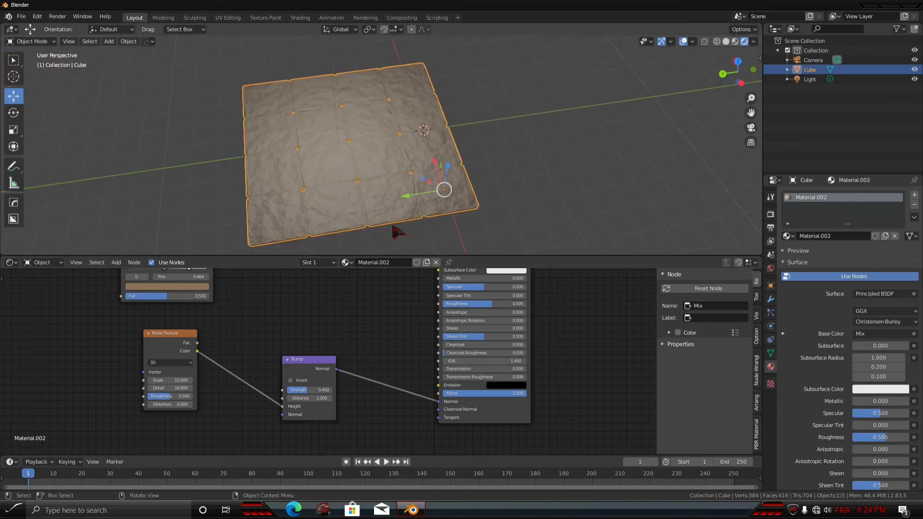
Set the Principled BSDF's roughness to 1.000 and view the tile grid from above
left_click_drag(487, 304, 498, 303)
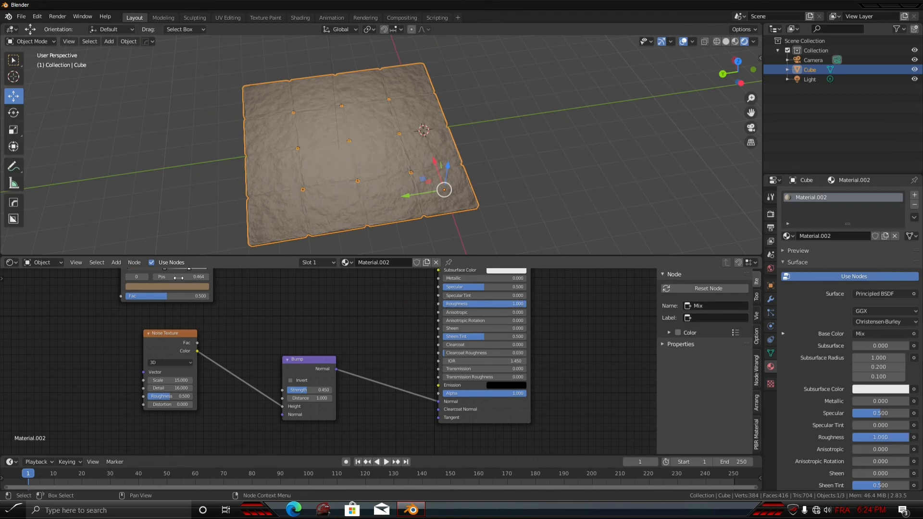
middle_click_drag(178, 278, 354, 333)
middle_click_drag(386, 147, 374, 190)
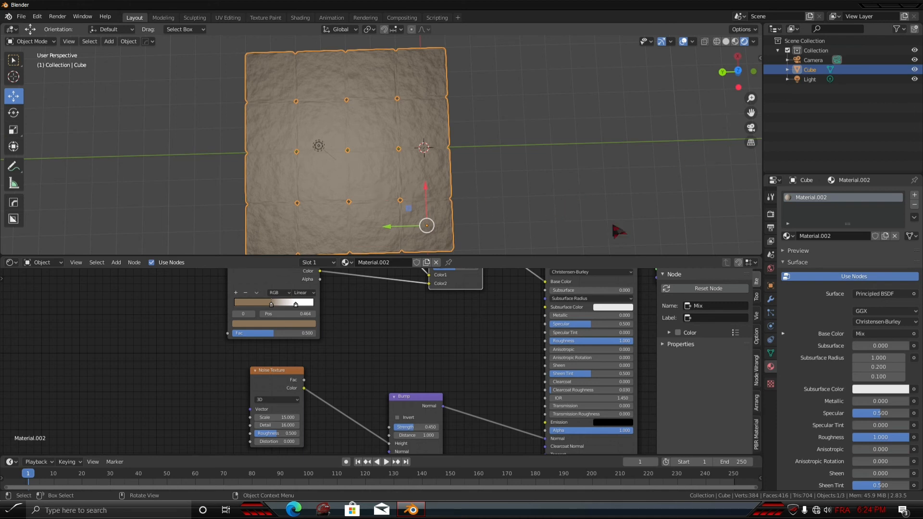
Deselect the tiles and enable Lock Camera to View in the 3D viewport's view settings
left_click(636, 186)
key("n")
left_click(756, 77)
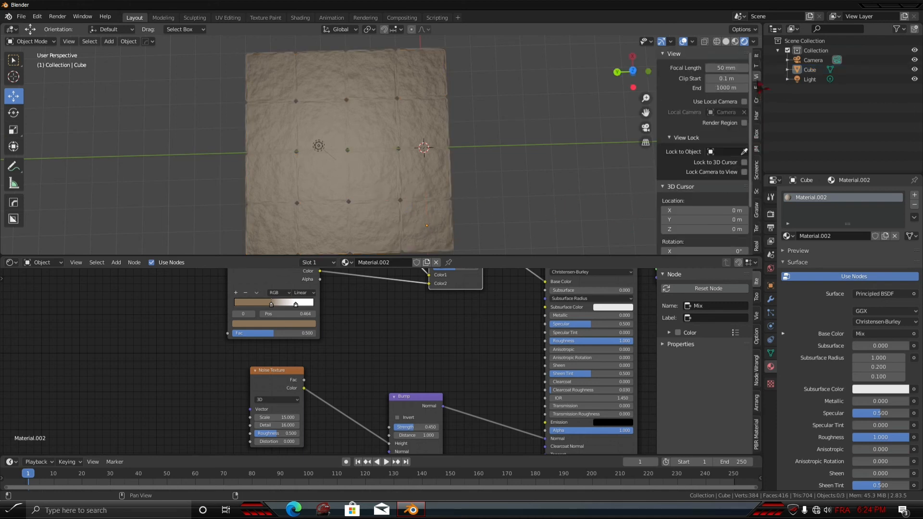
key("n")
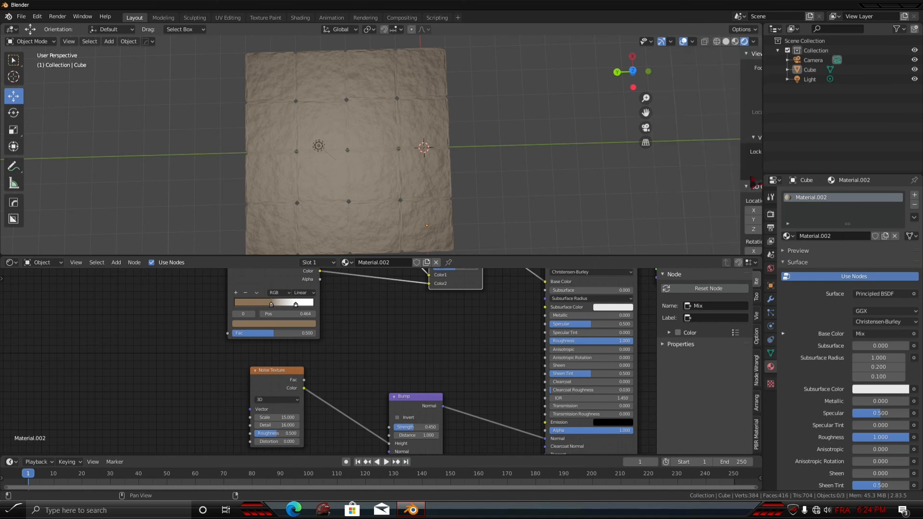
Look through the camera and reposition it so the whole tile grid is framed obliquely from above
key("KP_0")
scroll(433, 210, "up", 3)
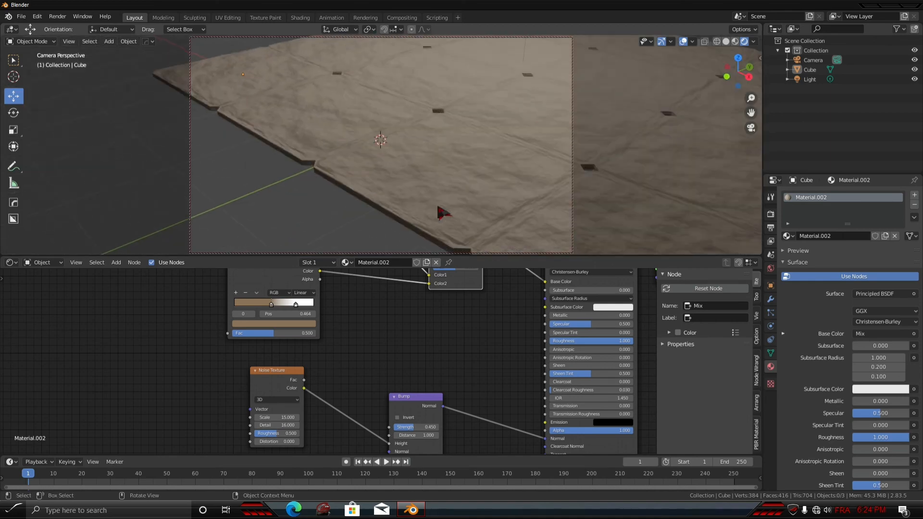
middle_click_drag(437, 209, 553, 266)
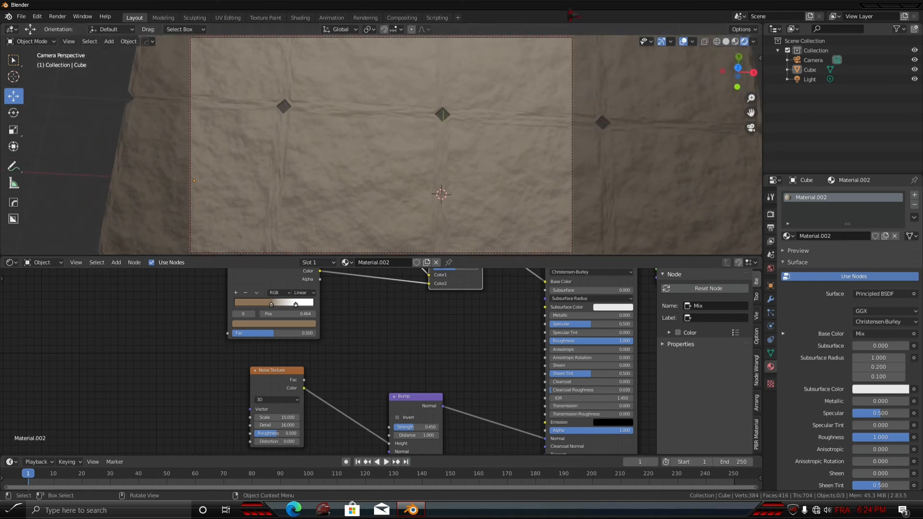
scroll(557, 92, "down", 5)
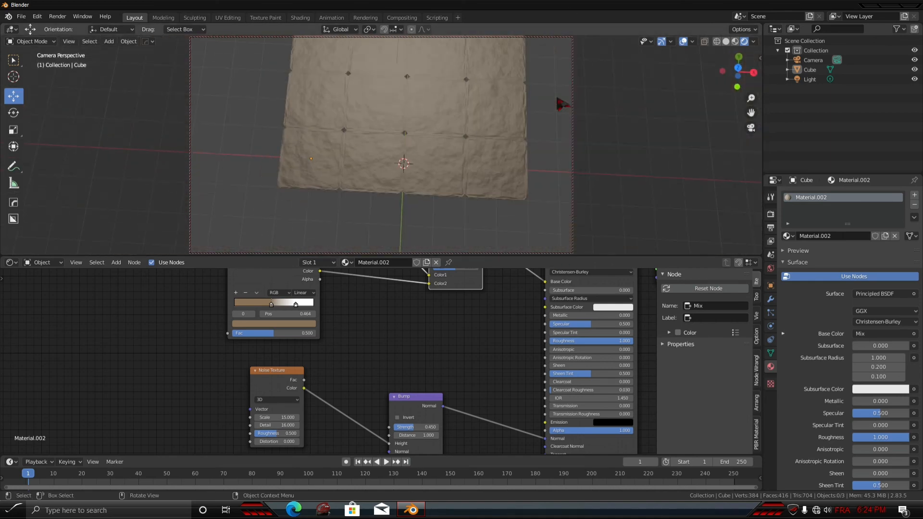
middle_click_drag(556, 92, 497, 170)
scroll(471, 122, "down", 2)
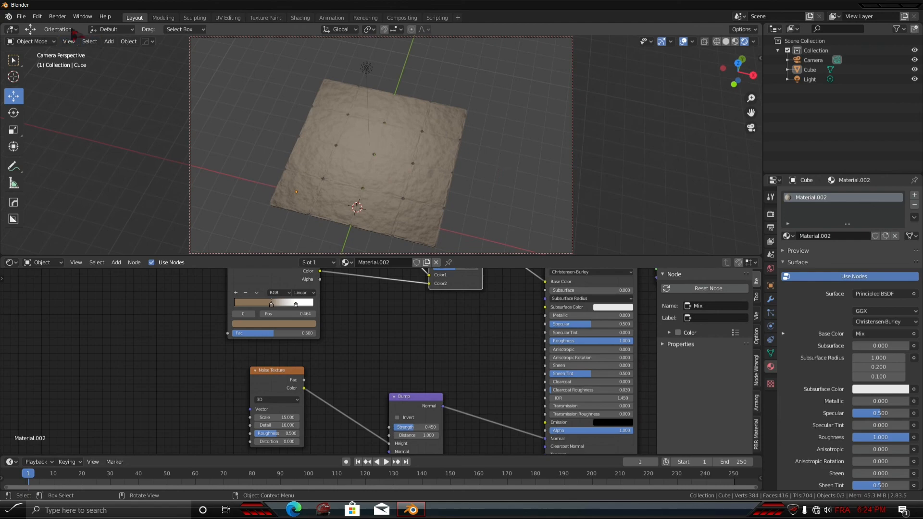
Render a still image with Eevee, examine the tile surface in the result, and return to the scene
left_click(57, 16)
left_click(78, 34)
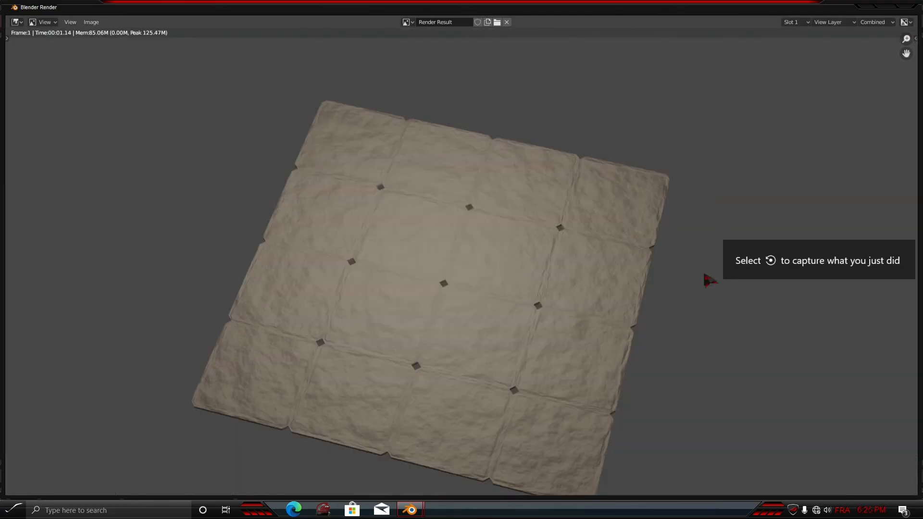
scroll(646, 312, "up", 6)
scroll(646, 312, "down", 8)
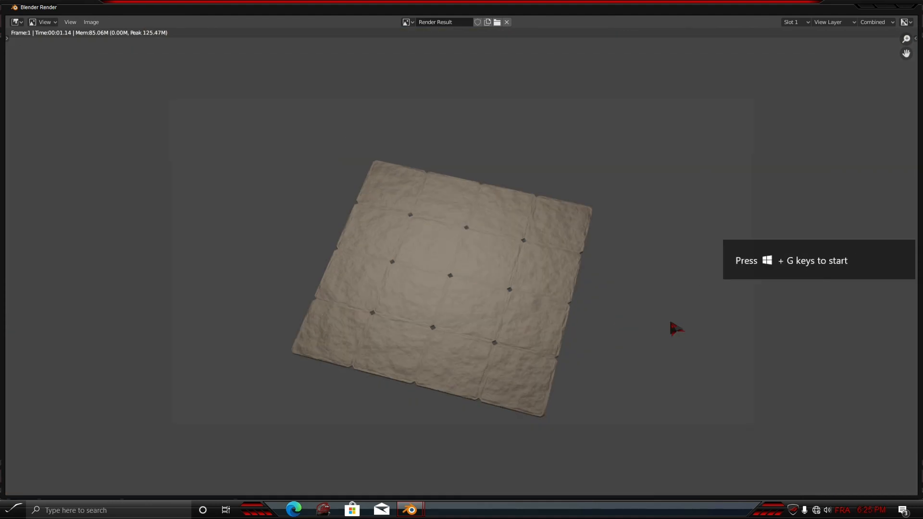
key("Escape")
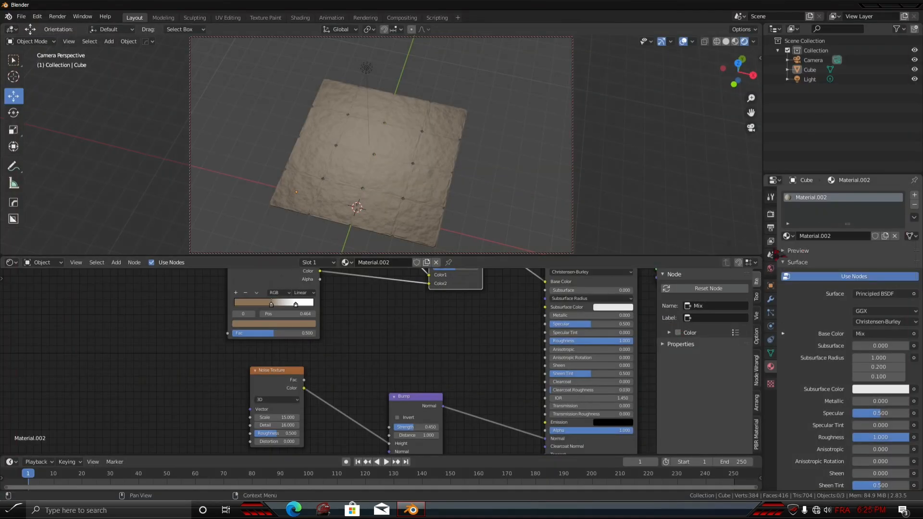
Switch the render engine to Cycles and set its device to GPU Compute
left_click(771, 241)
left_click(770, 227)
left_click(771, 214)
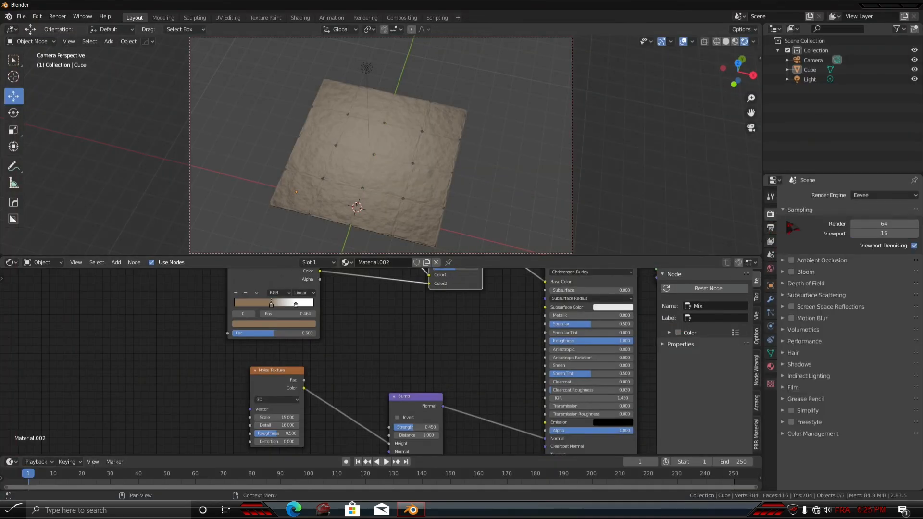
left_click(887, 195)
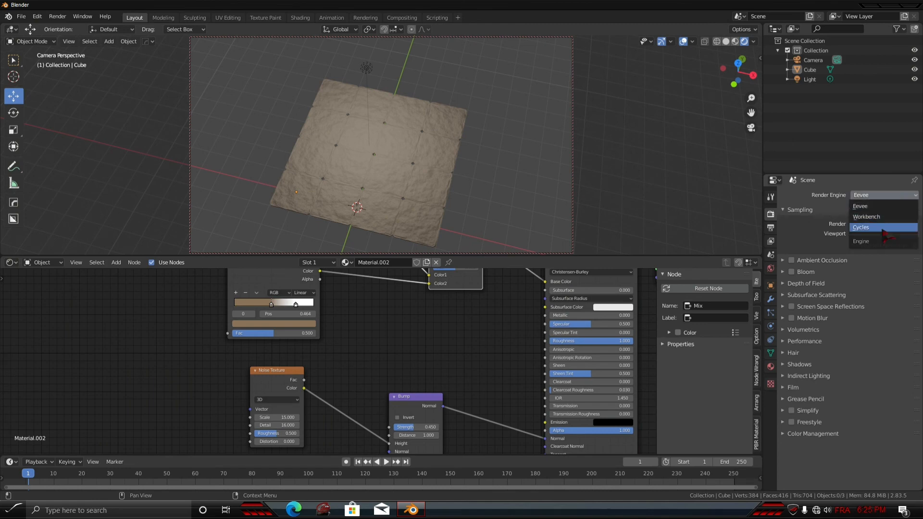
left_click(883, 229)
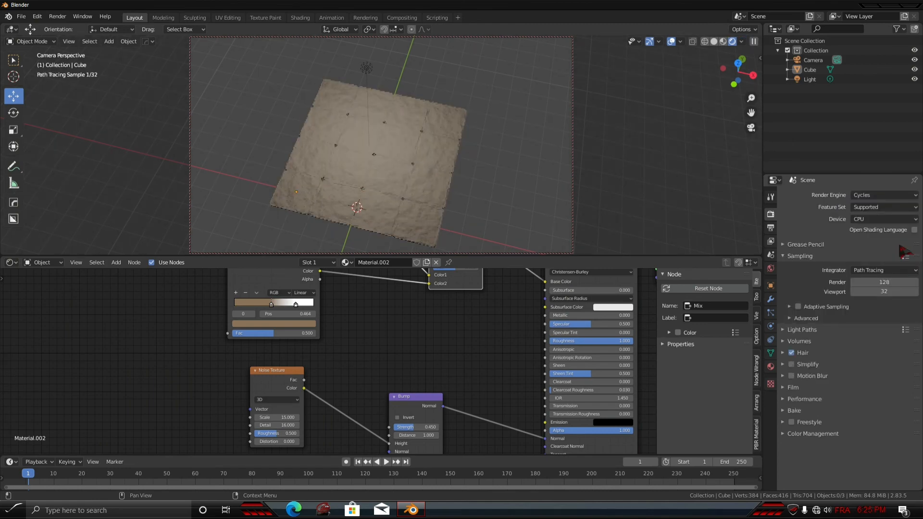
left_click(885, 219)
left_click(886, 241)
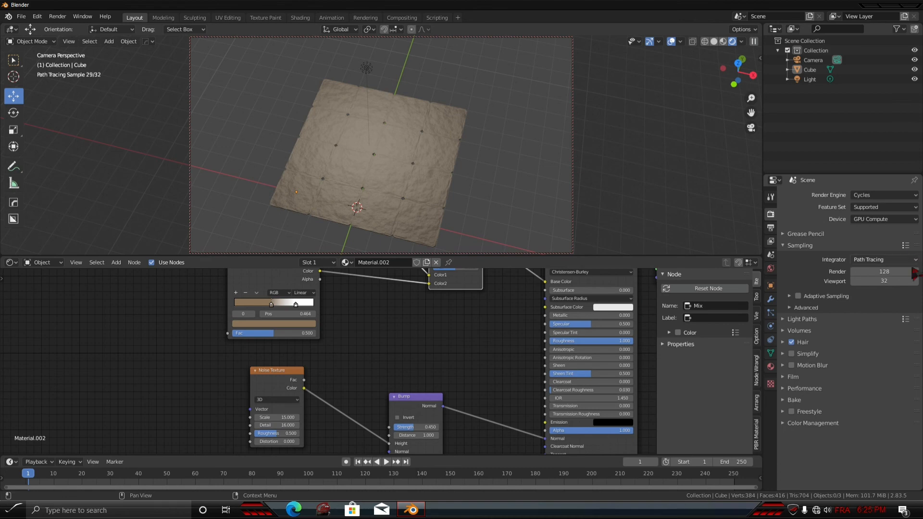
Turn the camera to face the tile grid squarely and enable Denoising for the view layer
middle_click_drag(411, 181, 457, 186)
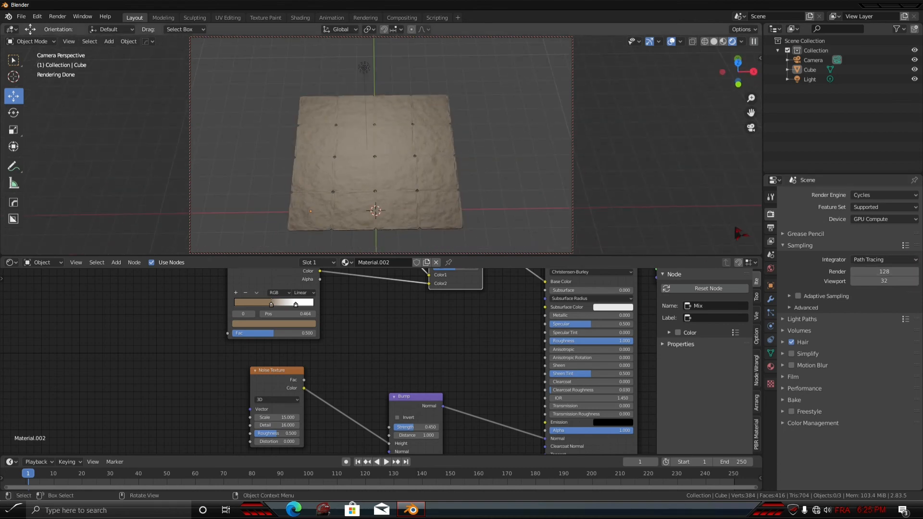
left_click(770, 241)
scroll(789, 322, "down", 5)
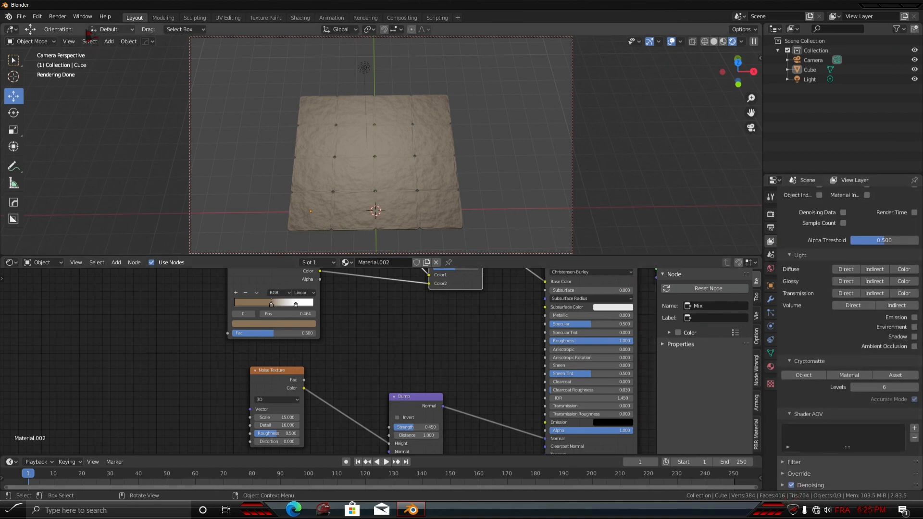
Render a still image of the tile floor with Cycles and inspect its surface detail up close
left_click(57, 16)
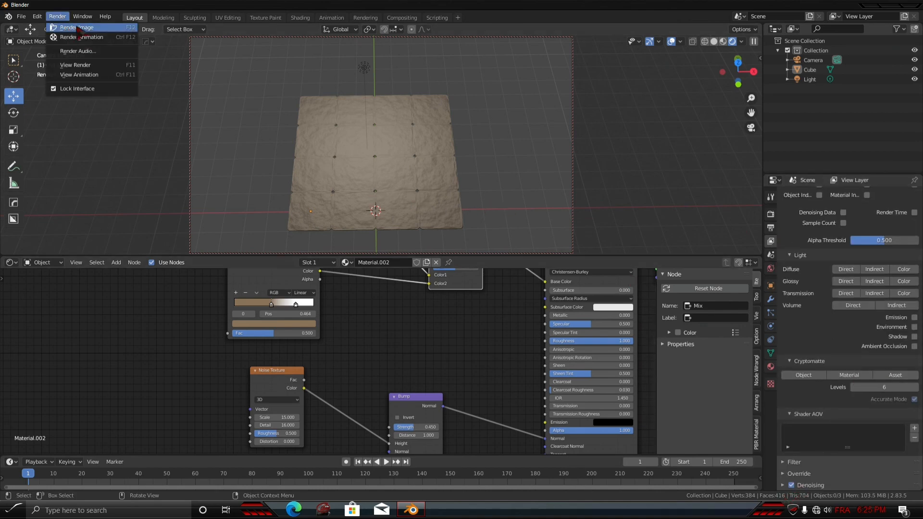
left_click(79, 28)
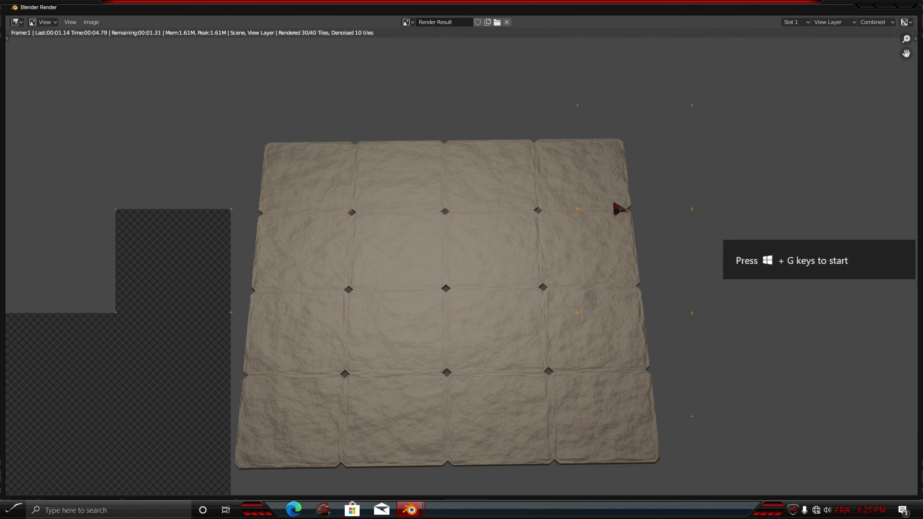
scroll(594, 251, "up", 4)
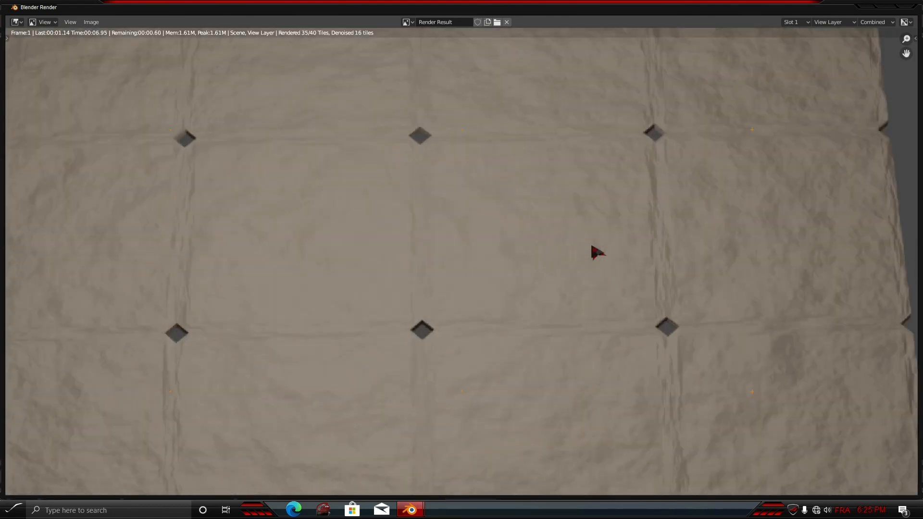
scroll(601, 255, "down", 4)
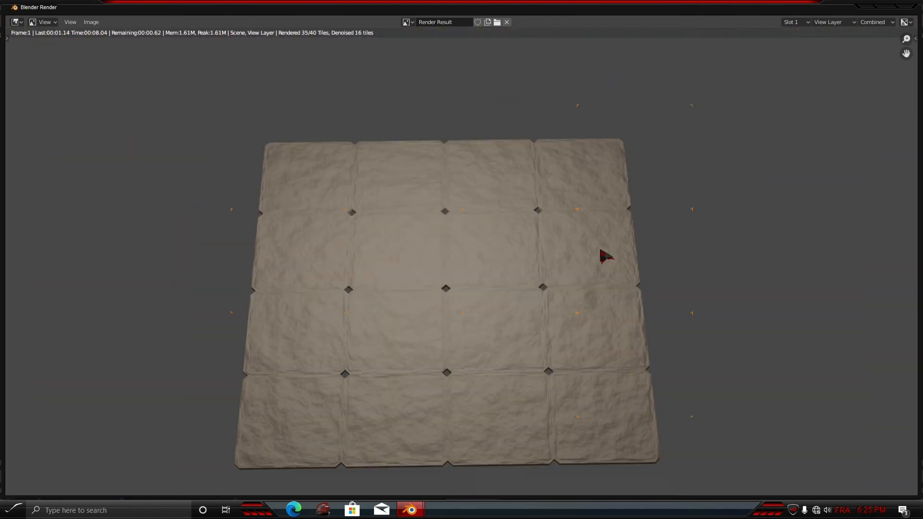